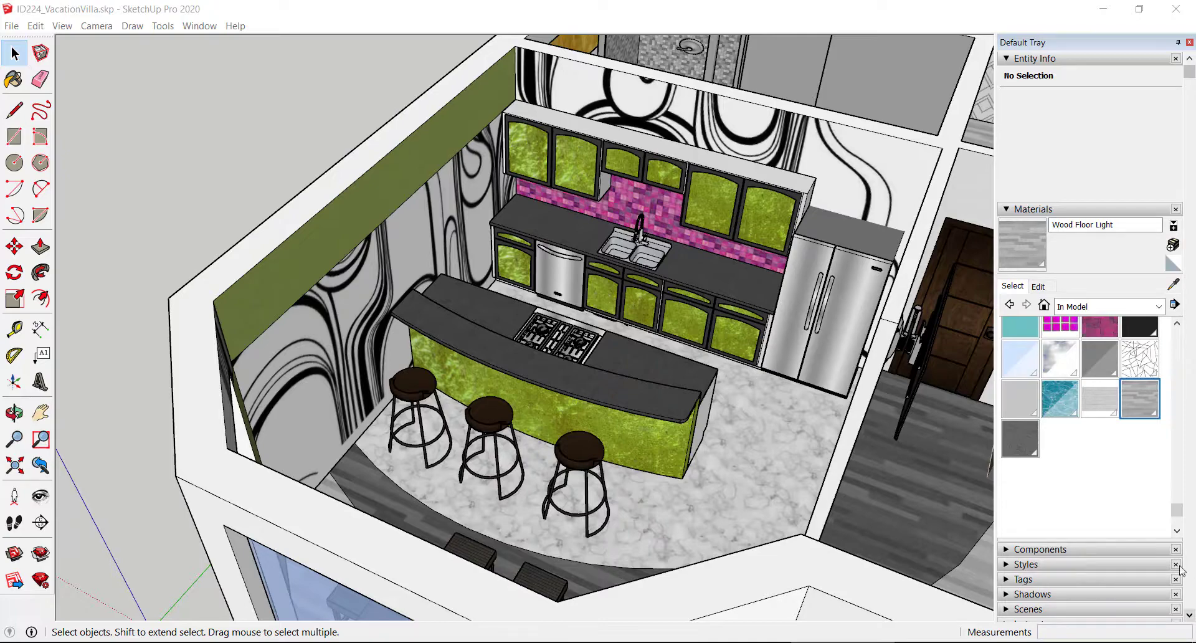
Step: Draw a 14' by 3' rectangle level with the wall tops, from the kitchen partition's end corner across above the island
middle_click_drag(498, 372, 641, 635)
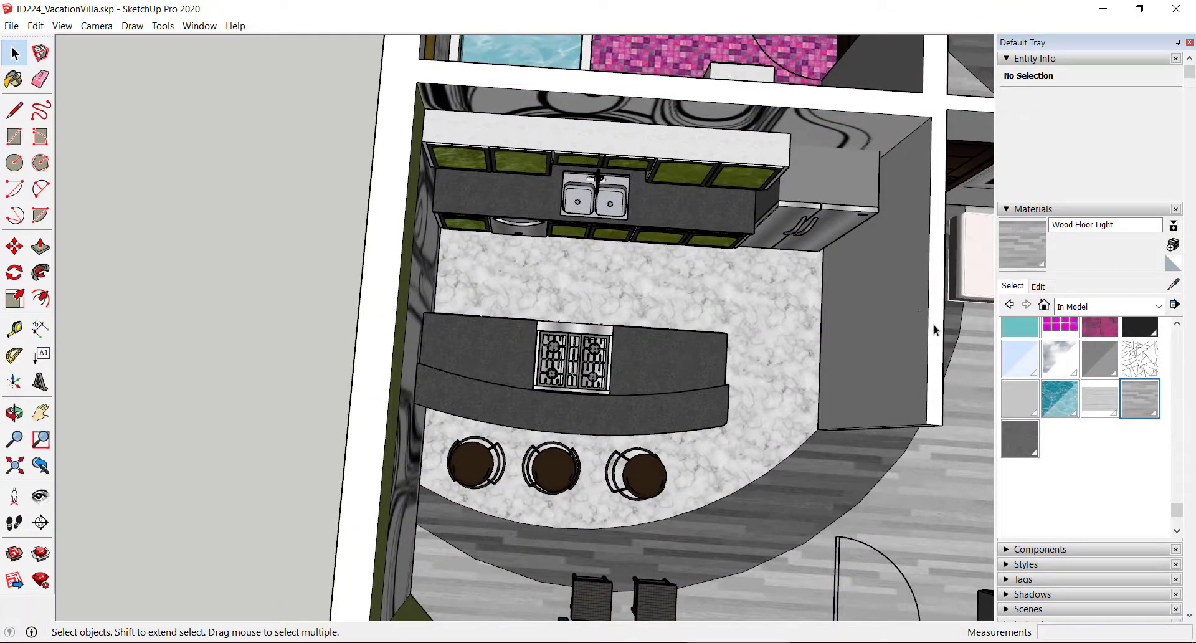
left_click(881, 367)
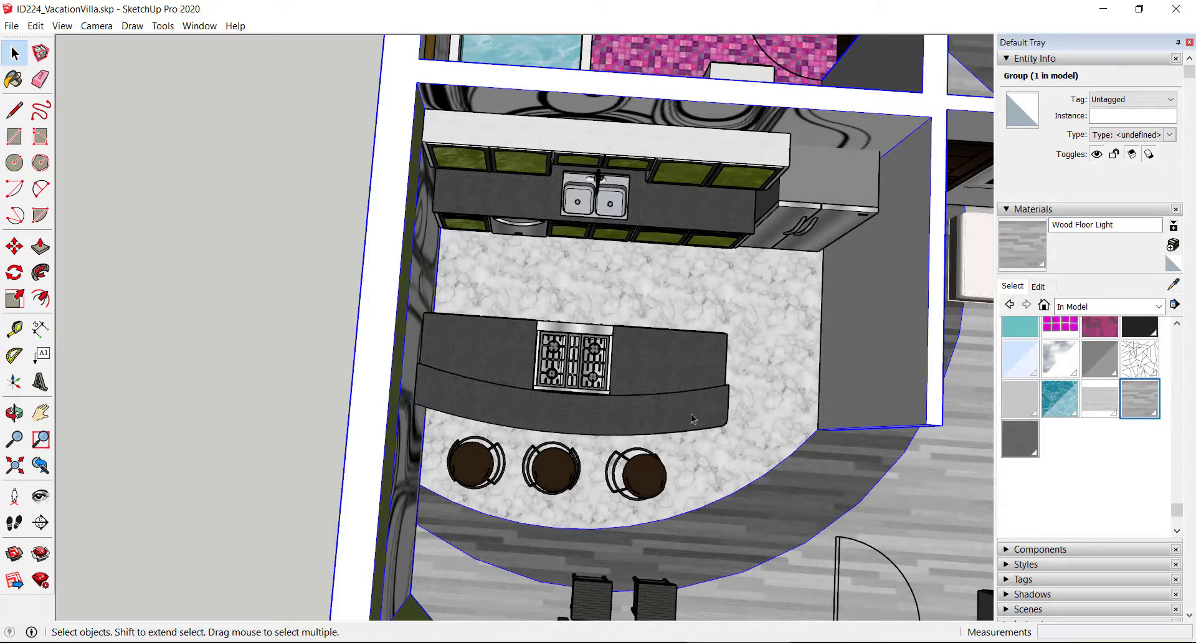
middle_click_drag(696, 369, 589, 339)
scroll(580, 396, "up", 2)
scroll(580, 396, "down", 5)
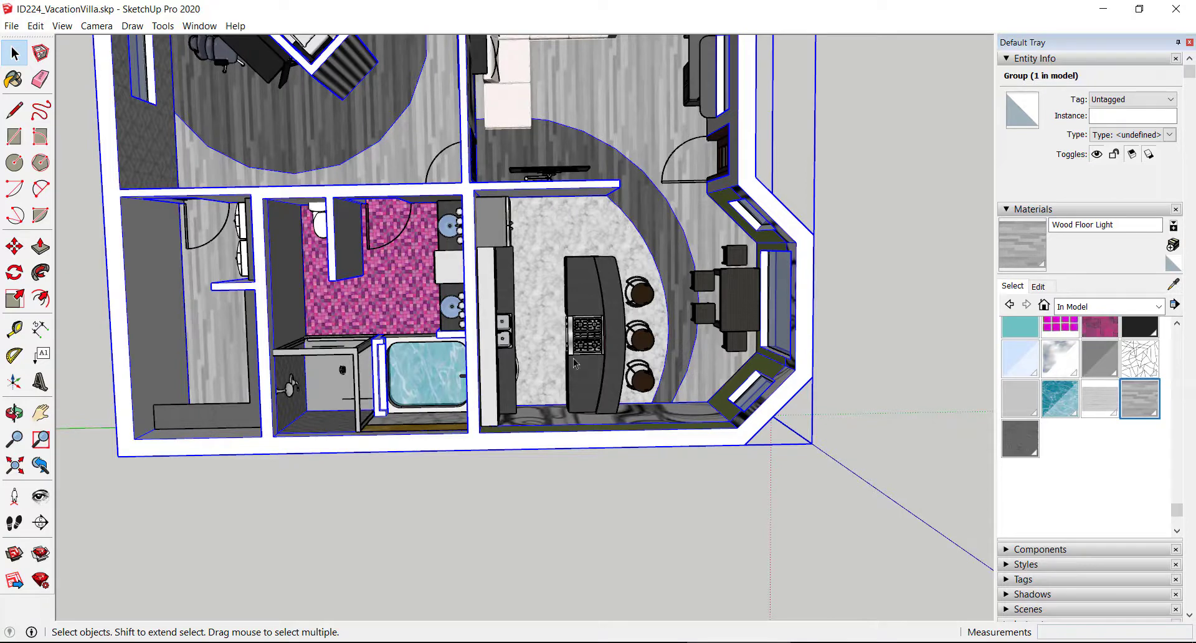
left_click(14, 136)
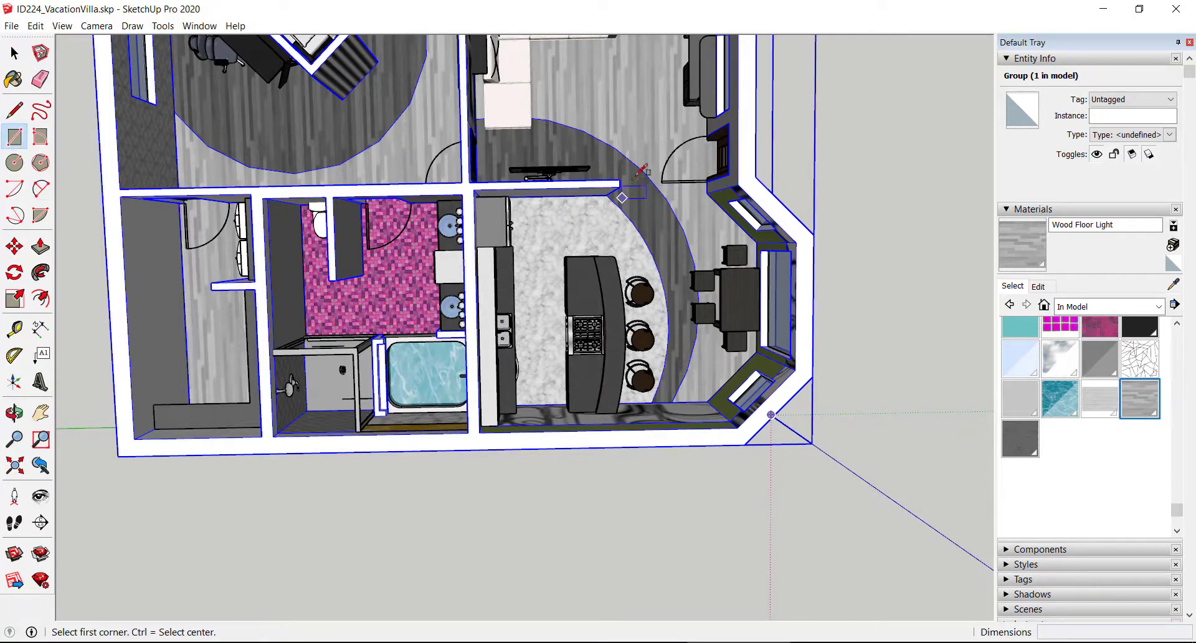
scroll(616, 183, "up", 2)
left_click(613, 187)
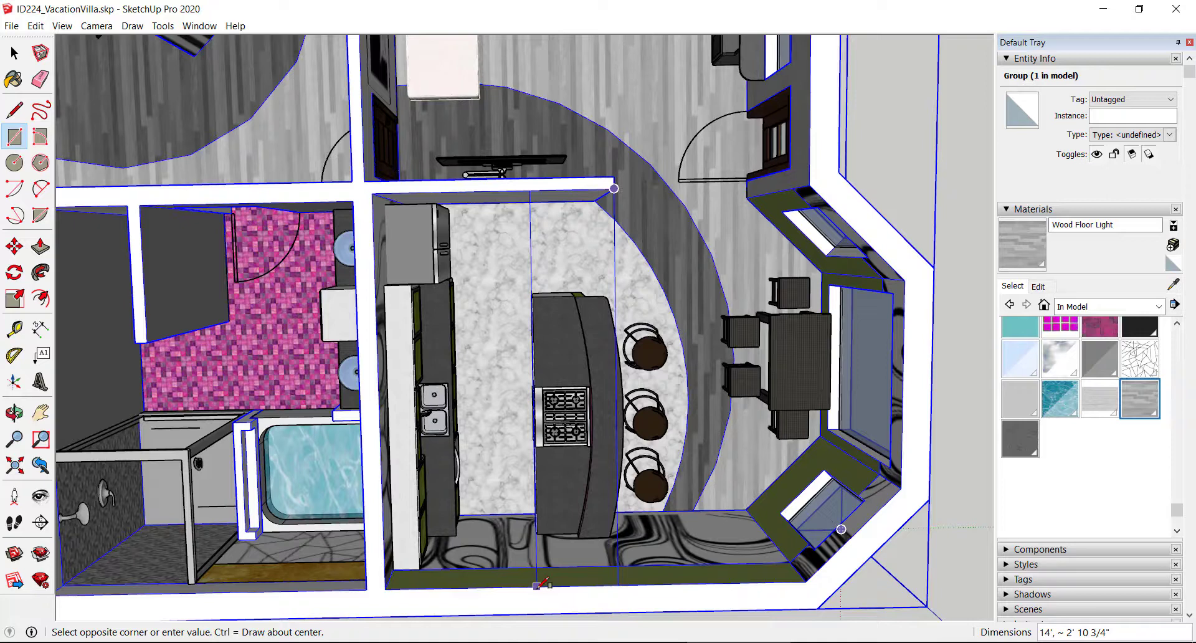
type("14', 3")
key("Return")
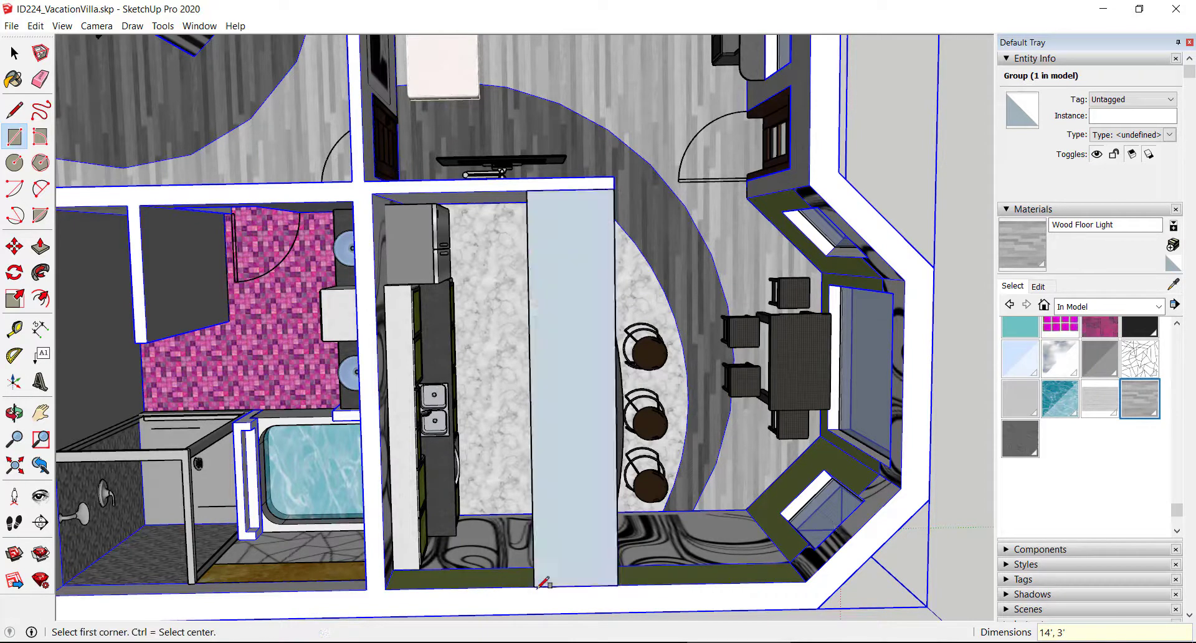
key("space")
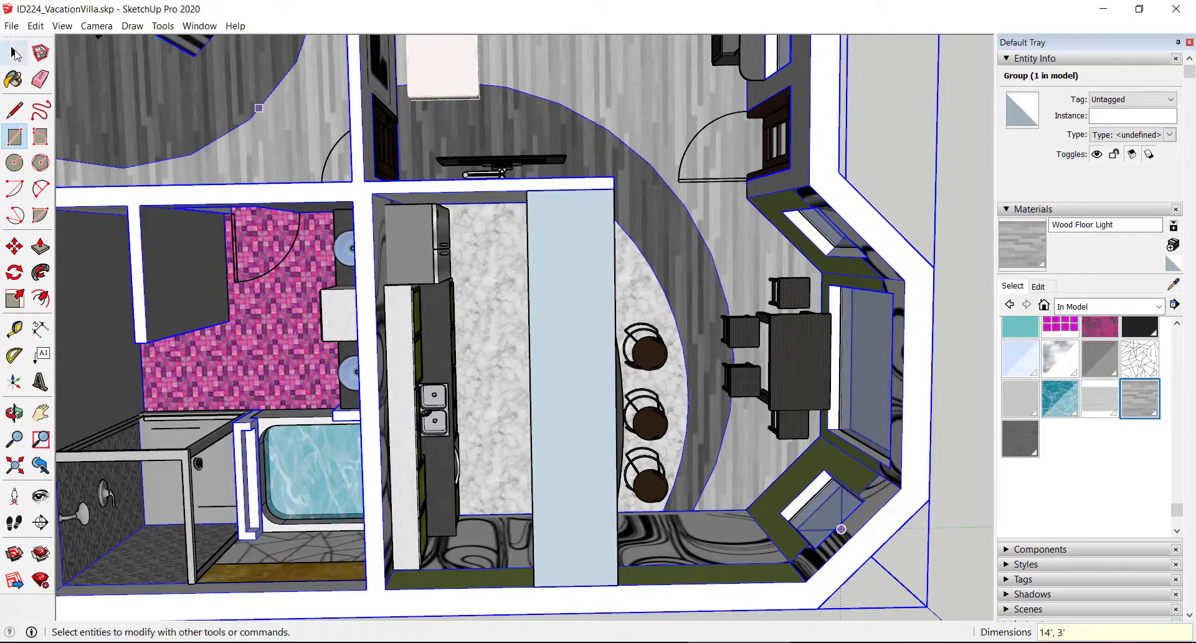
Step: Draw a two-point arc between the ends of the rectangle's bar-stool-side edge with an outward bulge of about 9"
mouse_move(576, 413)
middle_mouse_down()
mouse_move(795, 421)
mouse_move(758, 344)
mouse_move(609, 457)
mouse_move(610, 430)
mouse_move(592, 417)
middle_mouse_up()
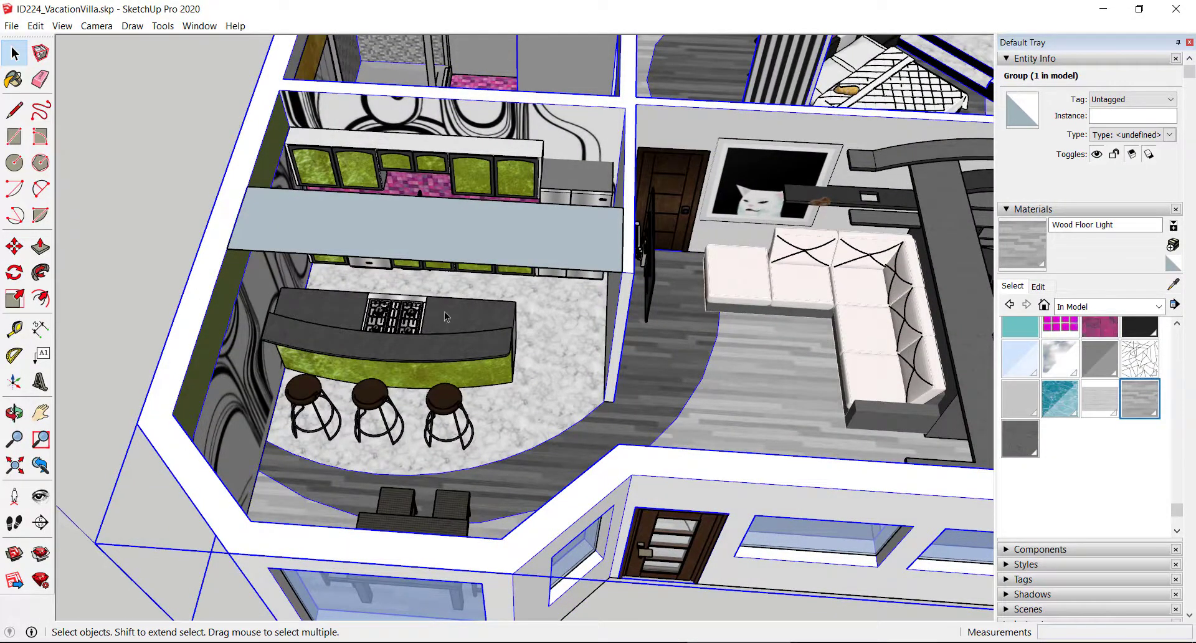
left_click(40, 188)
left_click(227, 248)
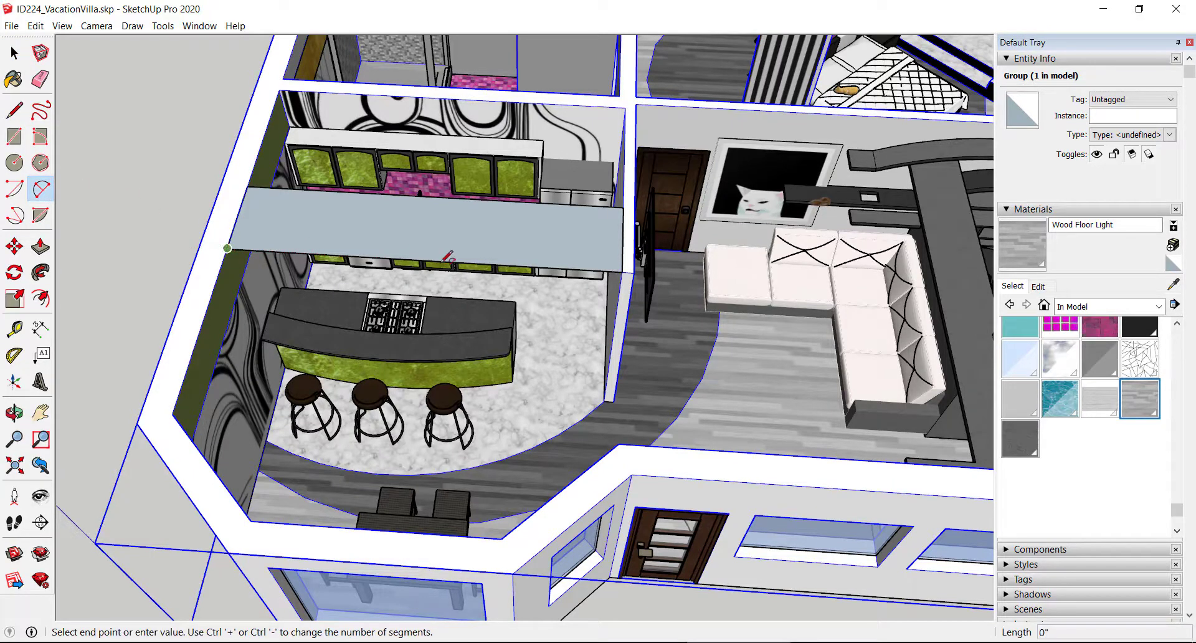
left_click(622, 272)
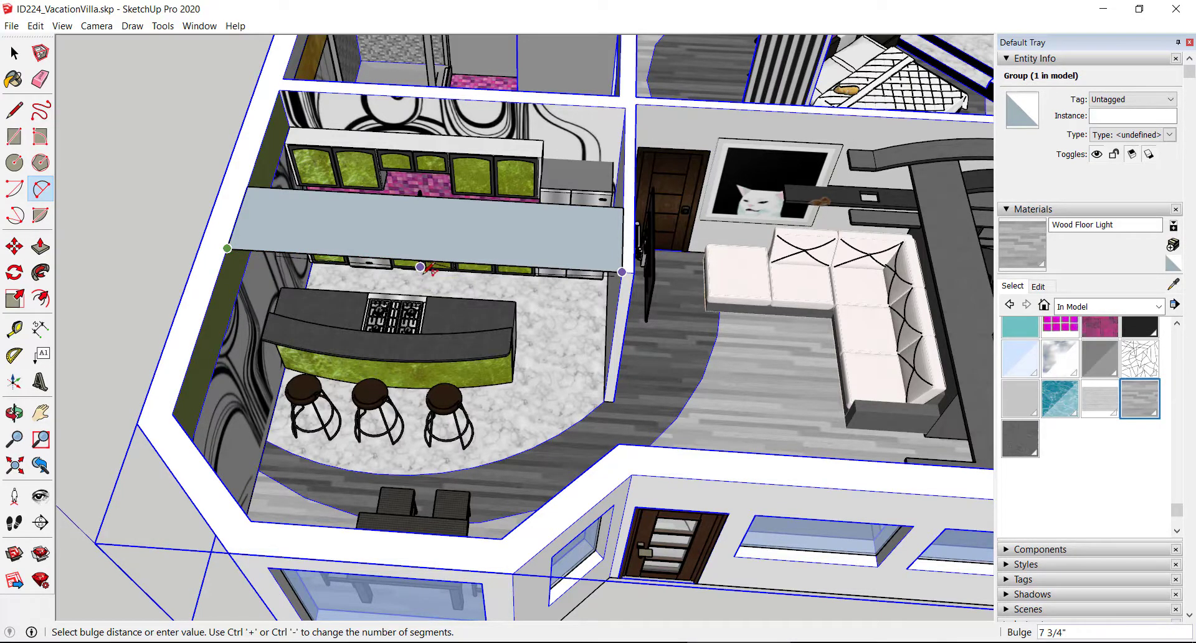
scroll(425, 274, "up", 2)
scroll(426, 273, "up", 3)
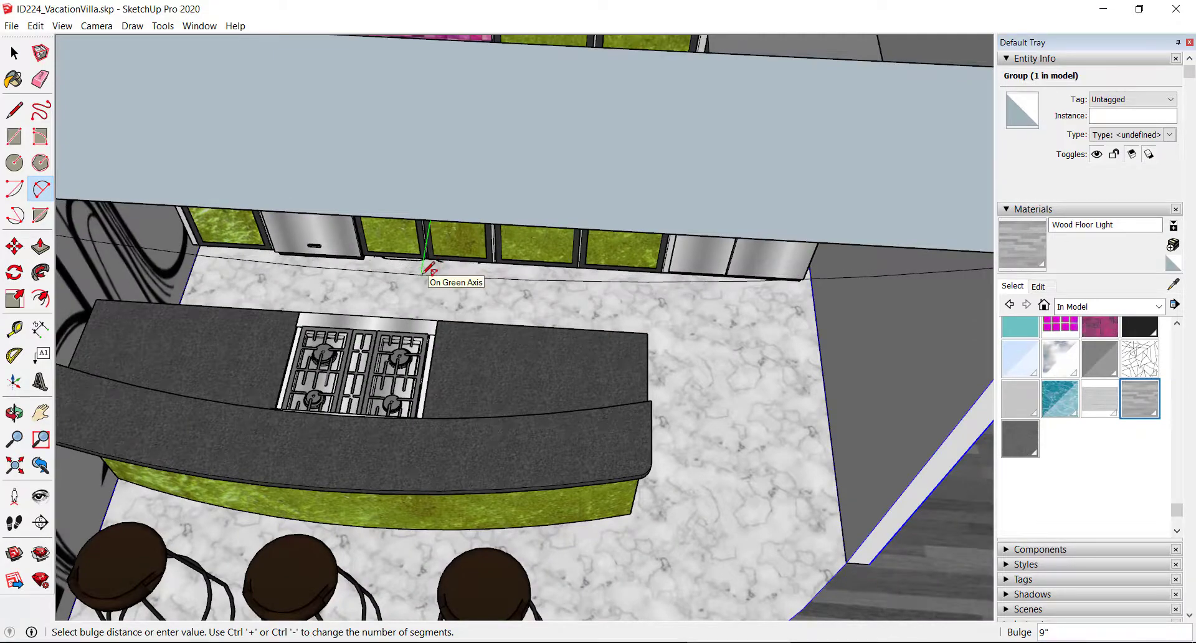
left_click(430, 270)
Step: Erase the straight edge separating the arc segment from the rectangle above the island
middle_click_drag(476, 279, 484, 415)
scroll(462, 471, "down", 1)
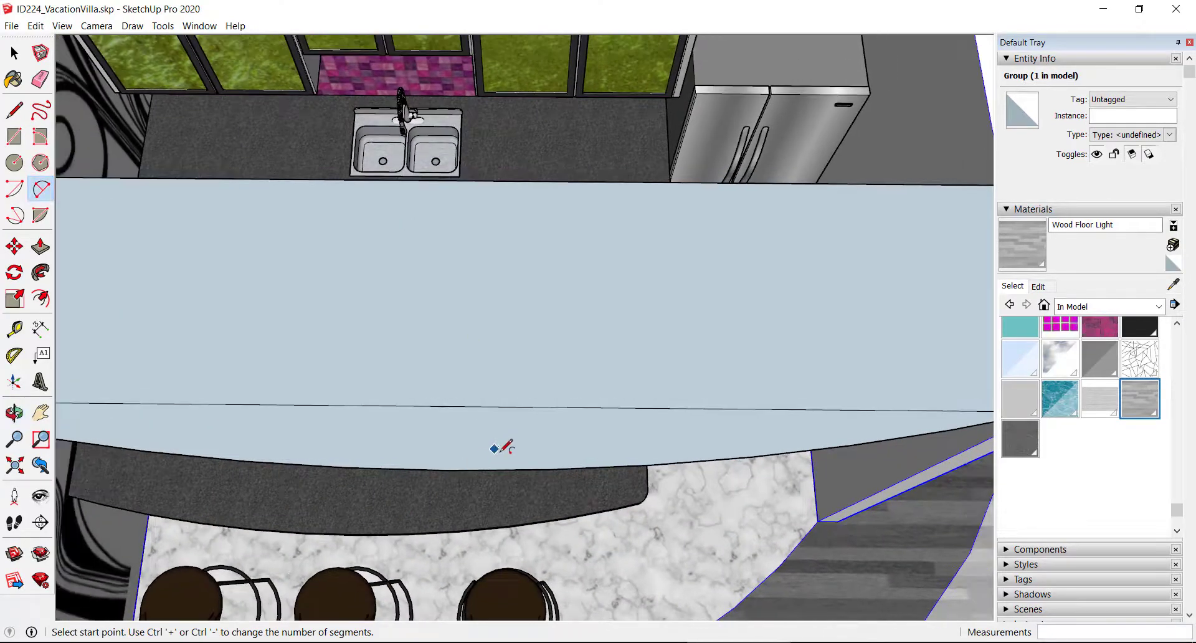
scroll(494, 448, "down", 2)
scroll(464, 432, "down", 2)
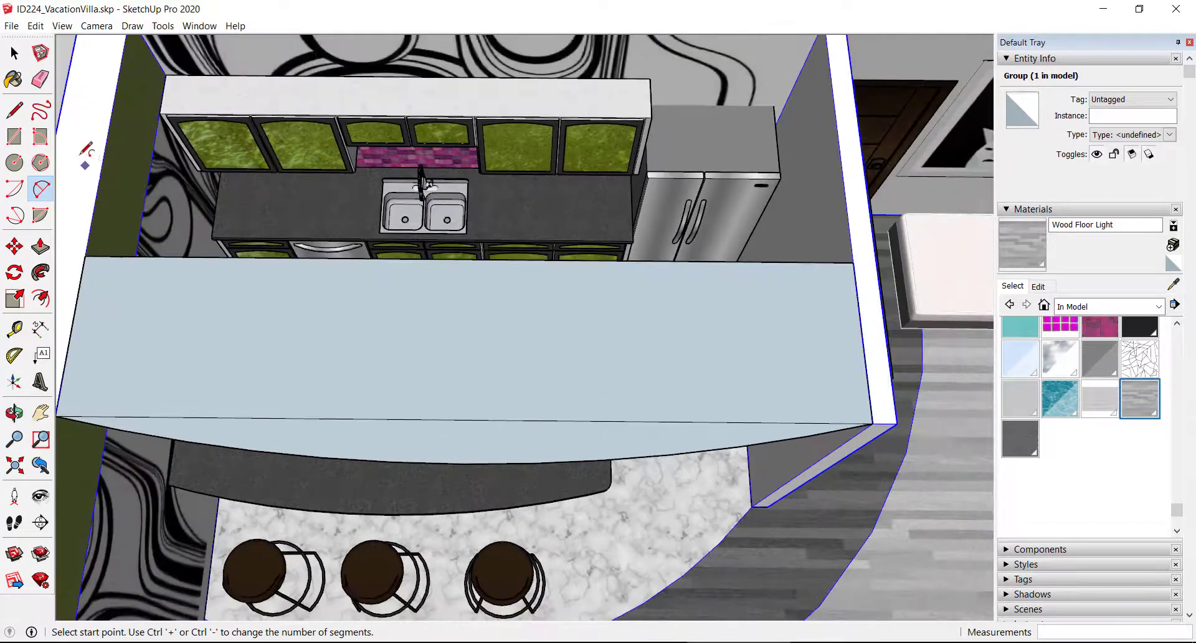
left_click(40, 80)
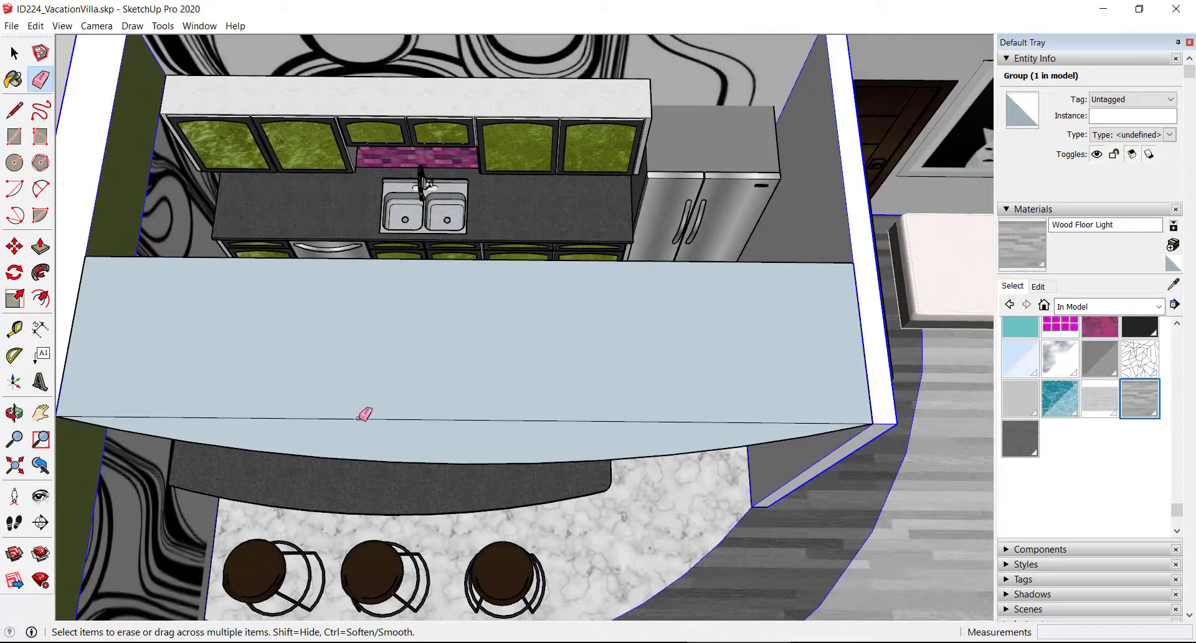
left_click(359, 419)
Step: Push/Pull the curved ceiling face above the island downwards by 2'
middle_click_drag(658, 386, 659, 366)
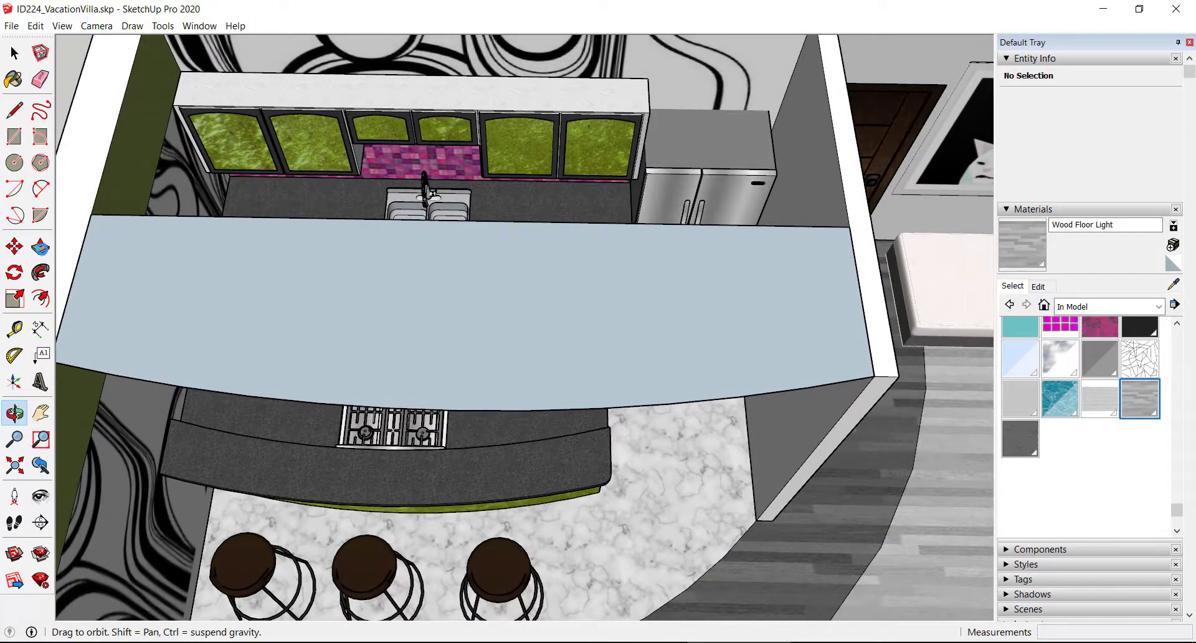
left_click(38, 249)
left_click(259, 274)
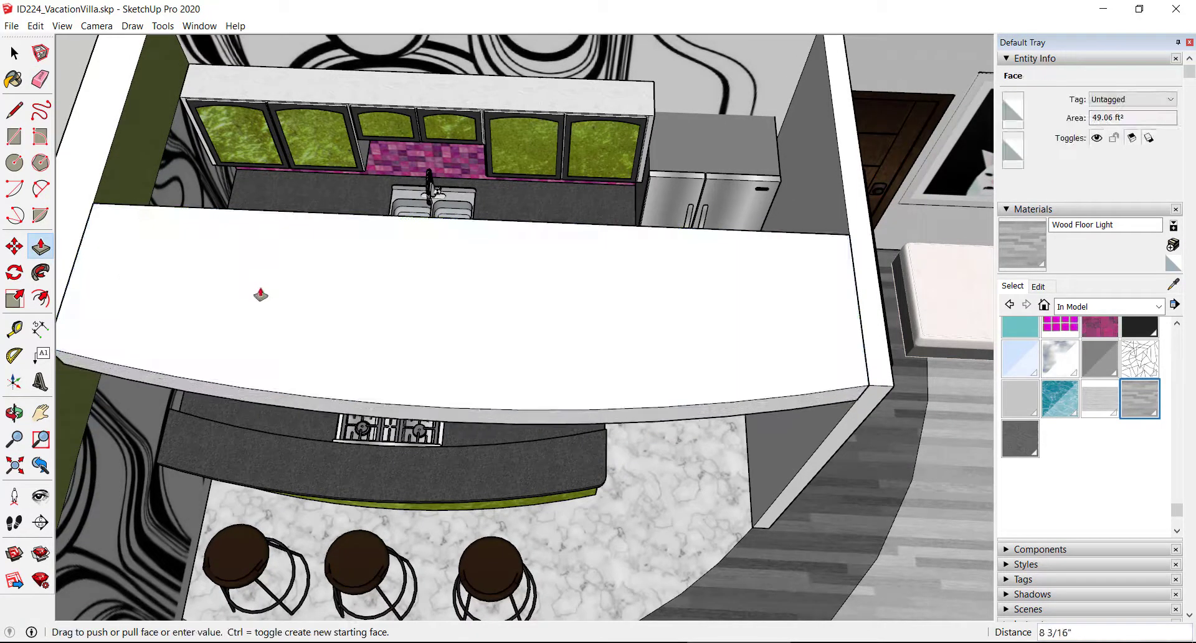
left_click(265, 319)
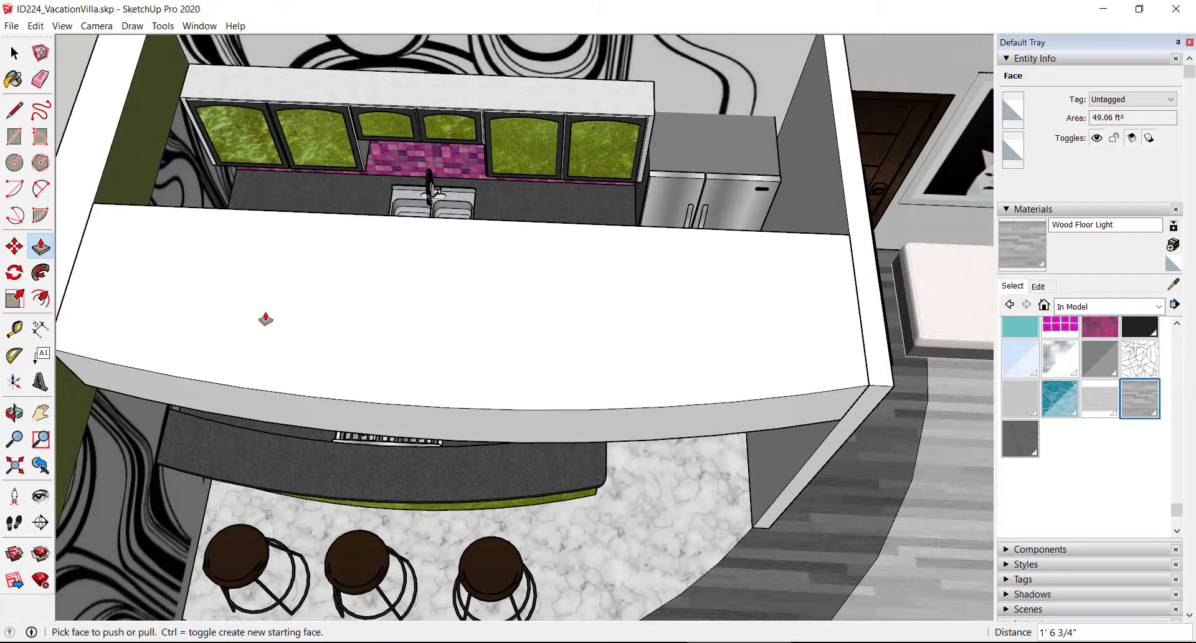
type("2'")
key("Return")
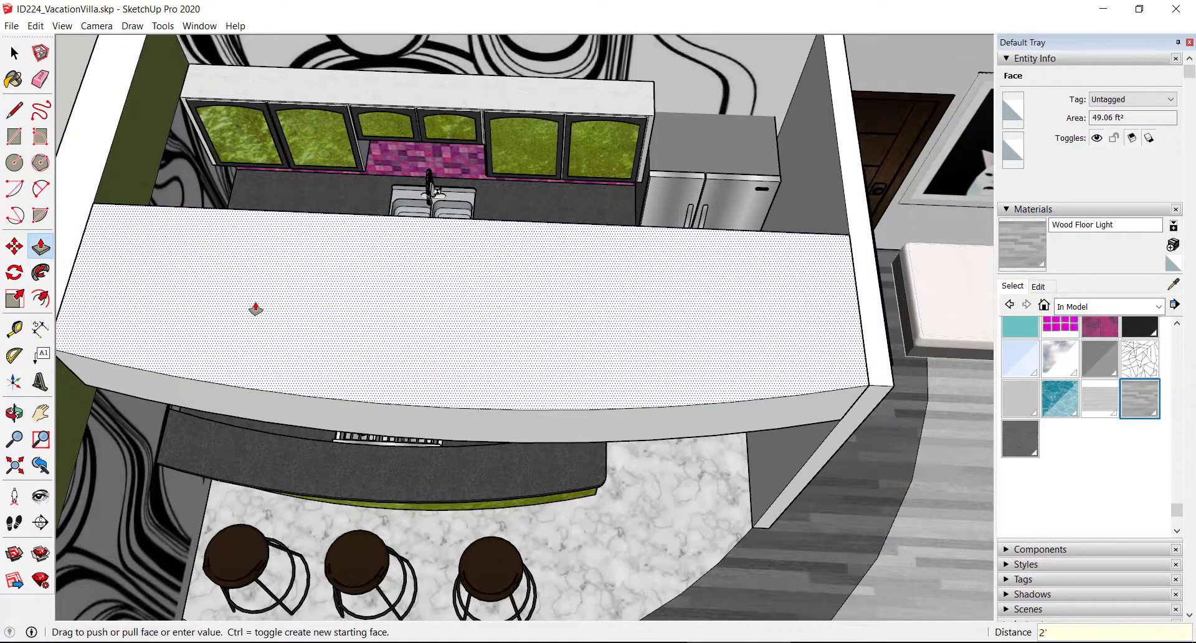
Step: Examine the dropped curved ceiling above the island from the front, at eye level through the window, and from above
middle_click_drag(588, 290, 393, 72)
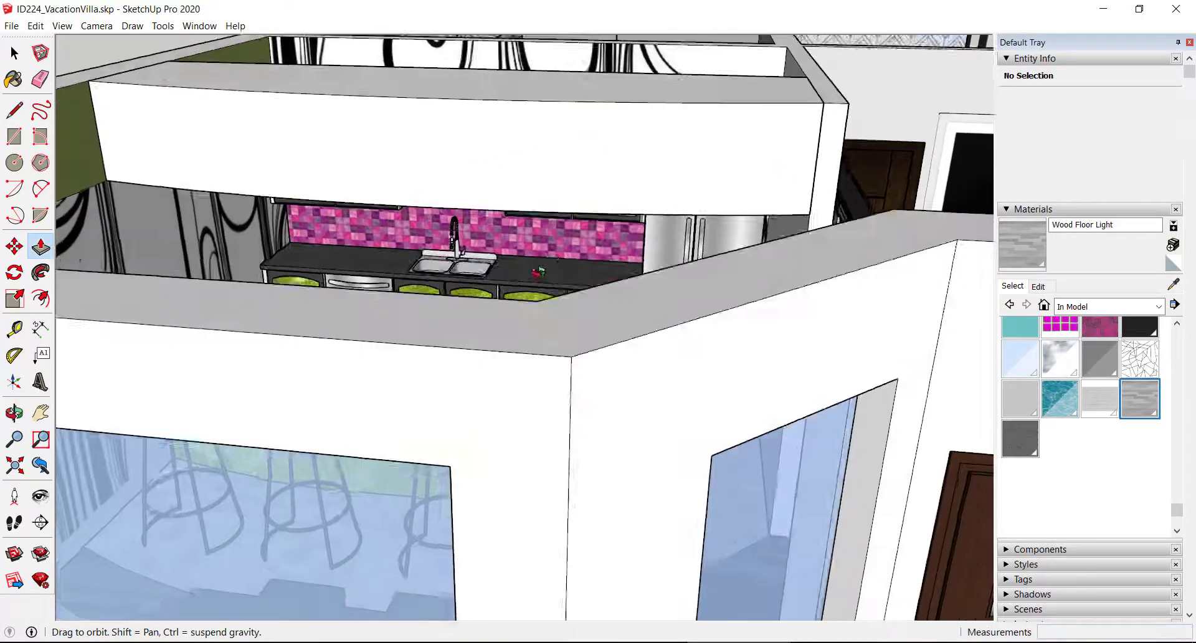
left_click_drag(498, 236, 553, 227)
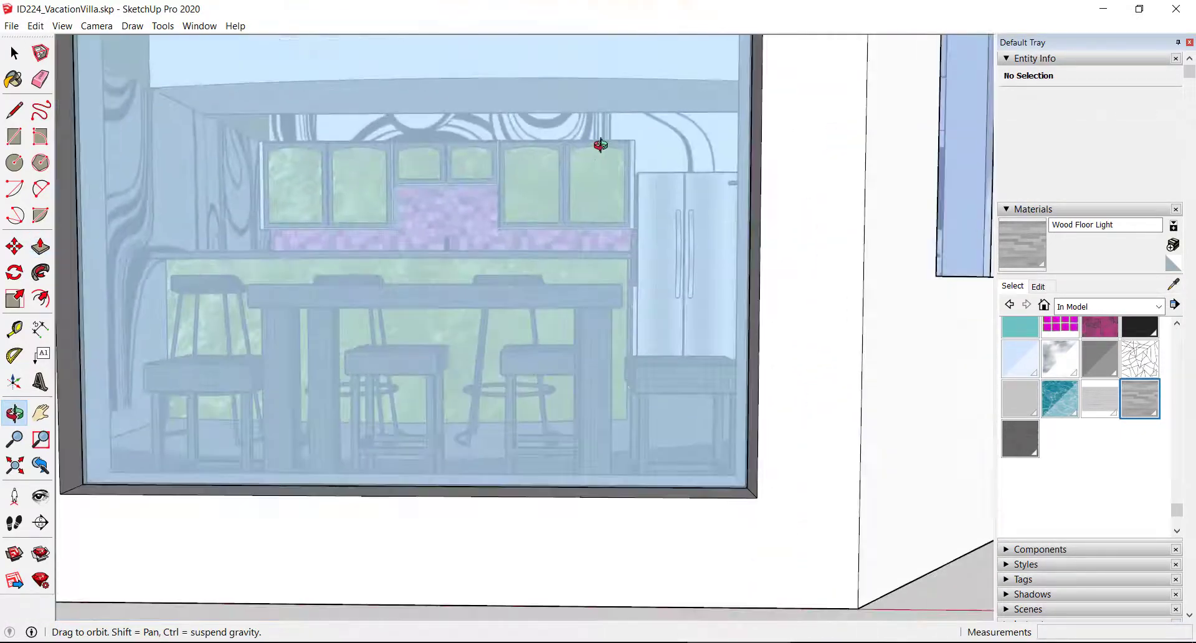
left_click_drag(599, 145, 591, 343)
middle_click_drag(591, 343, 588, 362)
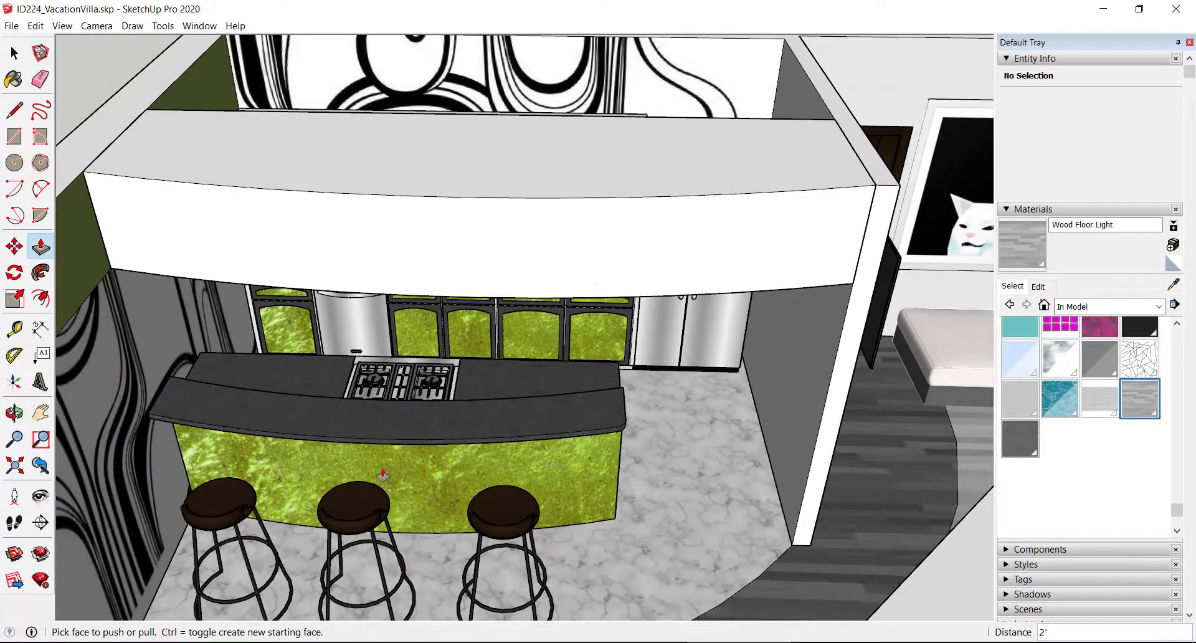
middle_click_drag(550, 512, 567, 250)
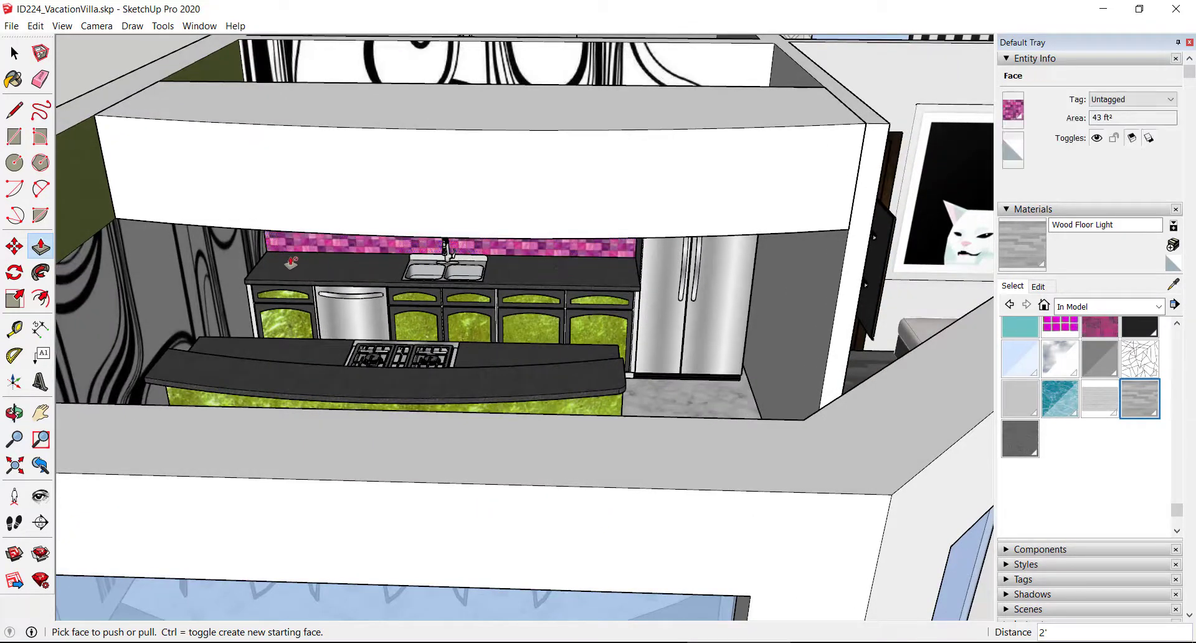
middle_click_drag(597, 307, 481, 403)
scroll(614, 361, "down", 5)
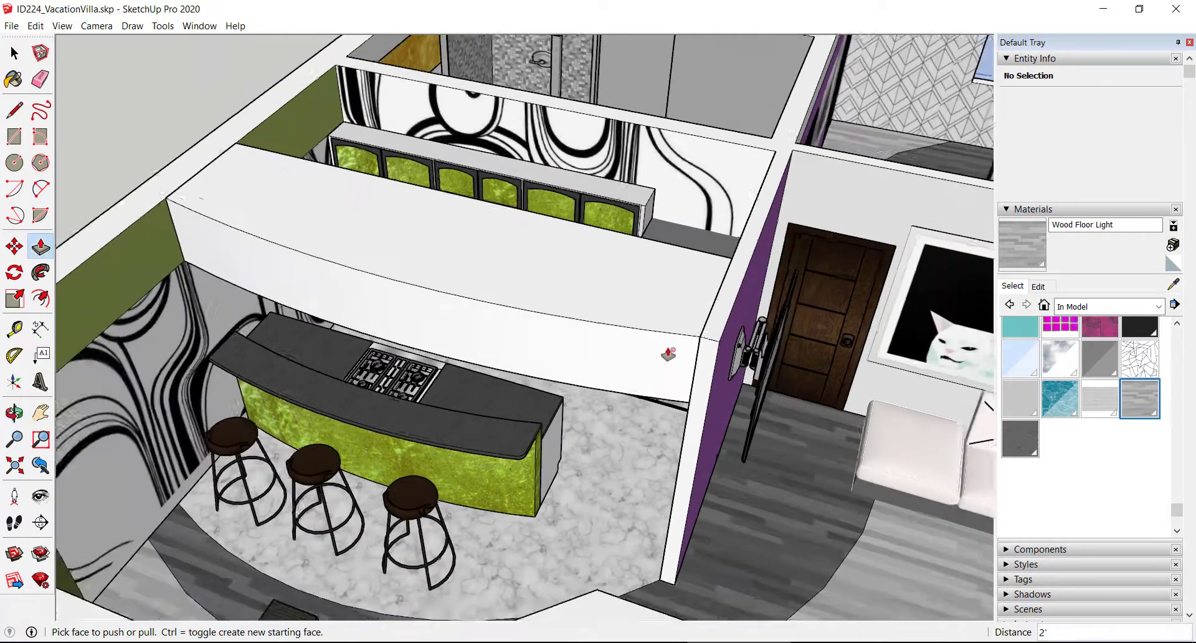
middle_click_drag(611, 374, 601, 426)
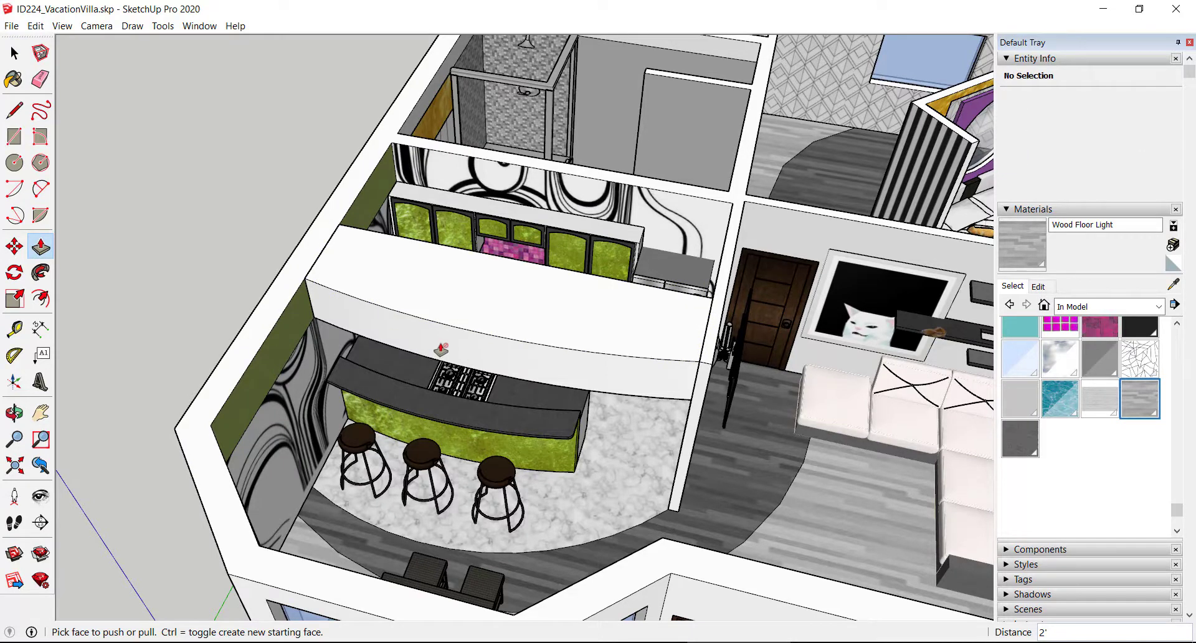
Step: Select all connected geometry of the curved dropped ceiling, make it a group and clear the selection
left_click(15, 53)
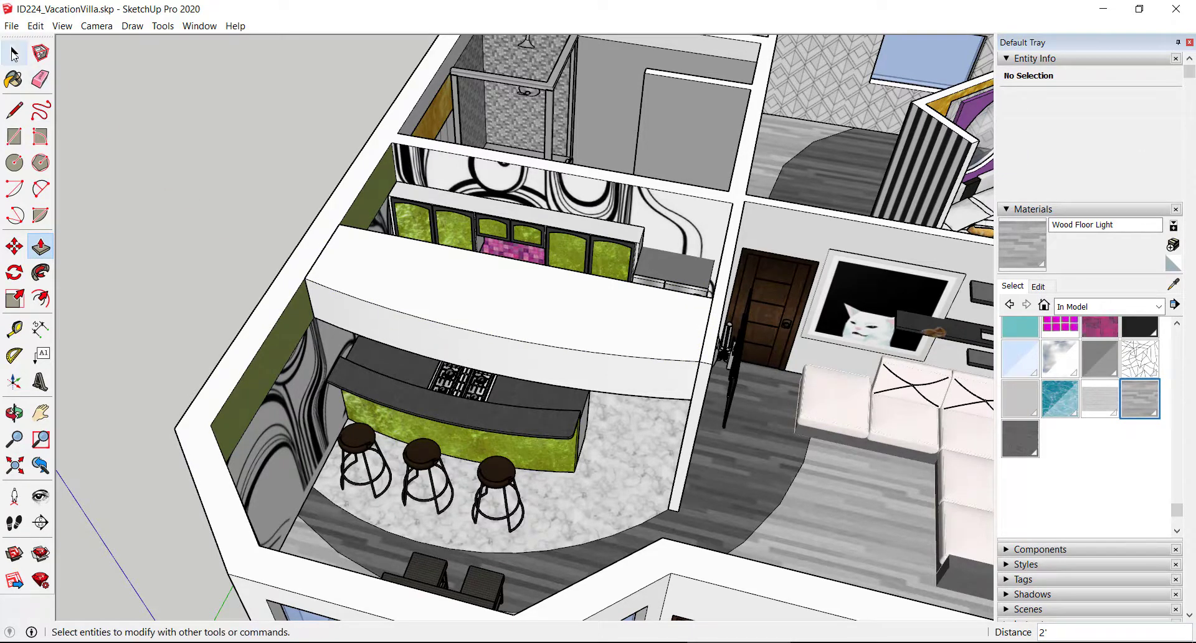
triple_click(416, 309)
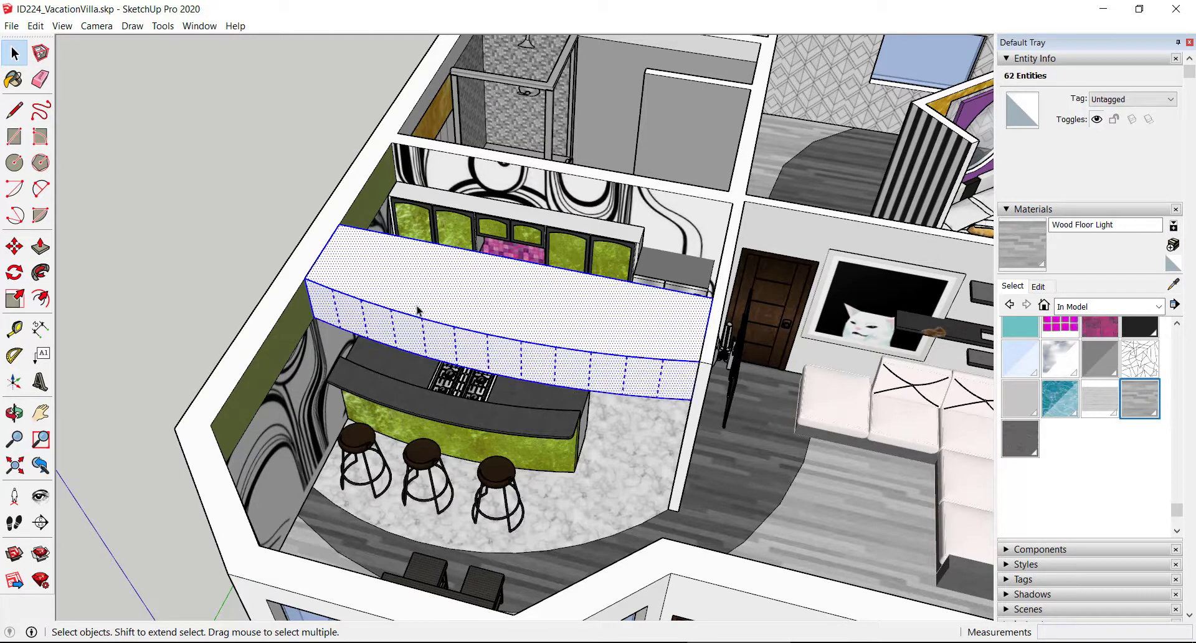
right_click(404, 293)
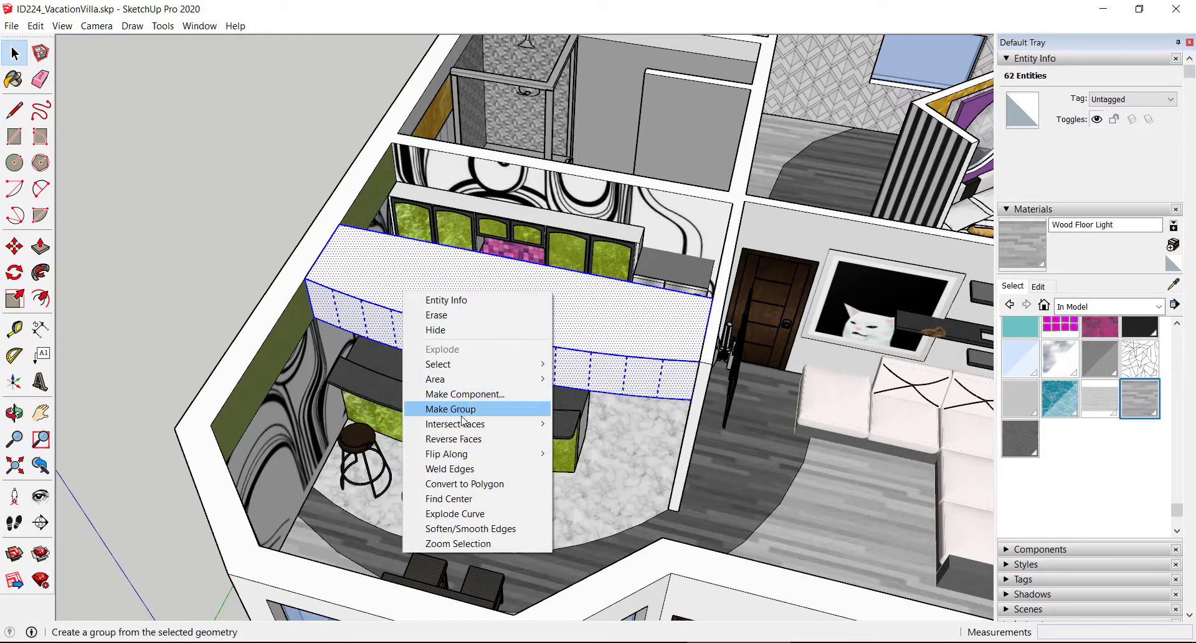
left_click(461, 410)
left_click(16, 53)
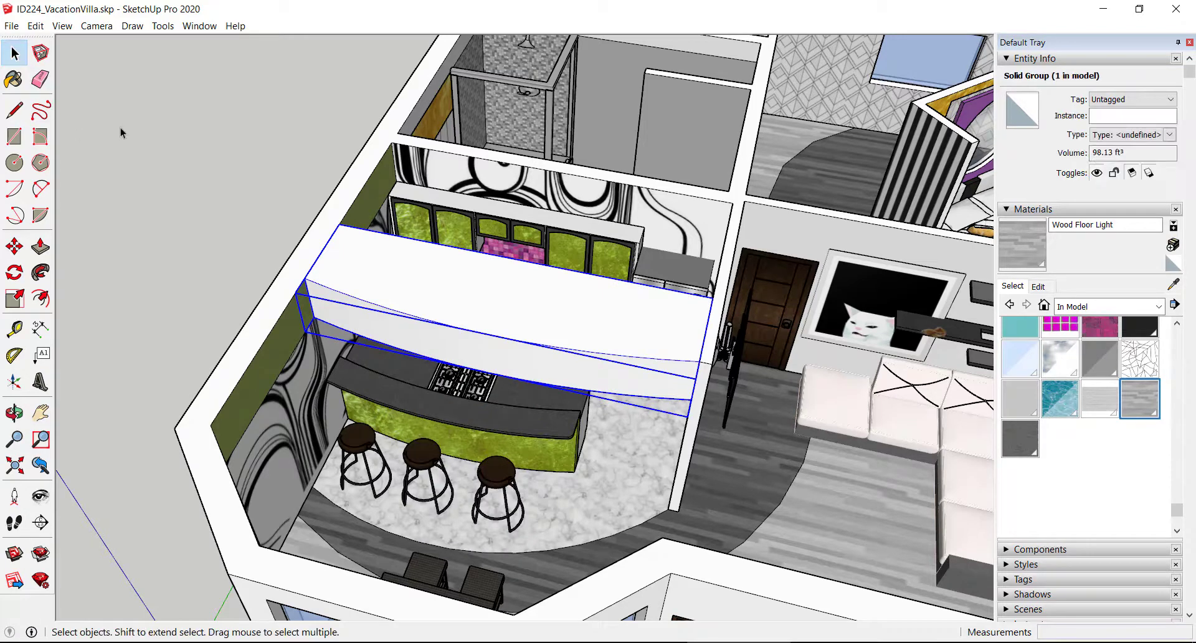
left_click(121, 128)
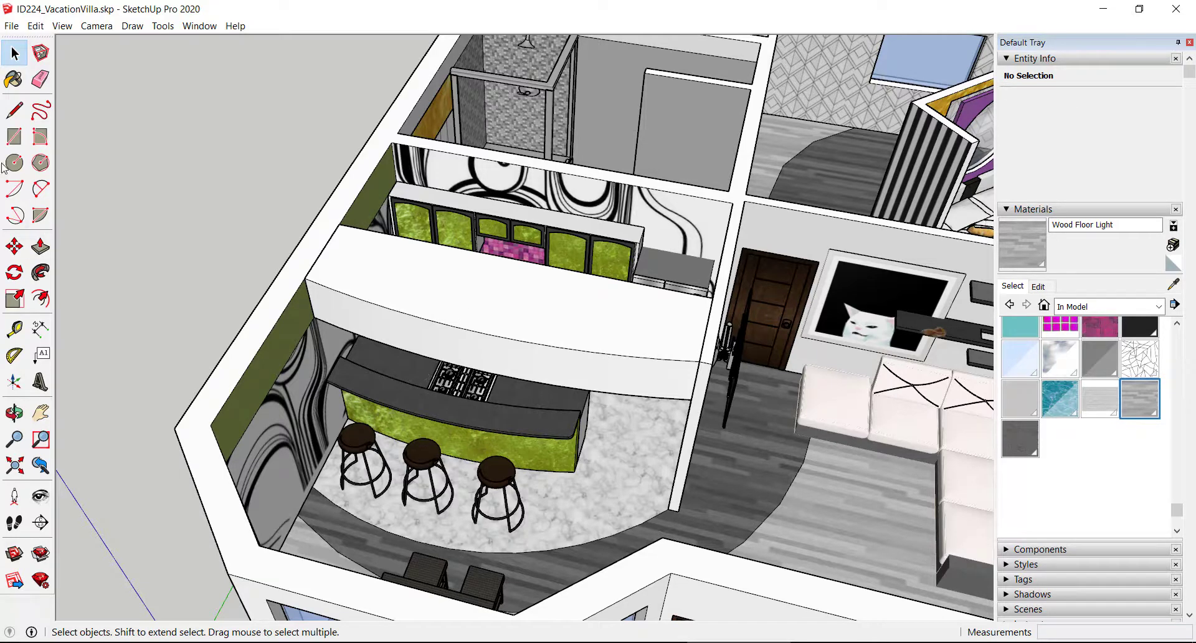
Step: Cover the rest of the kitchen with a rectangle about 14' by 5' 4", from the back wall corner to the dropped ceiling
left_click(13, 136)
left_click(391, 142)
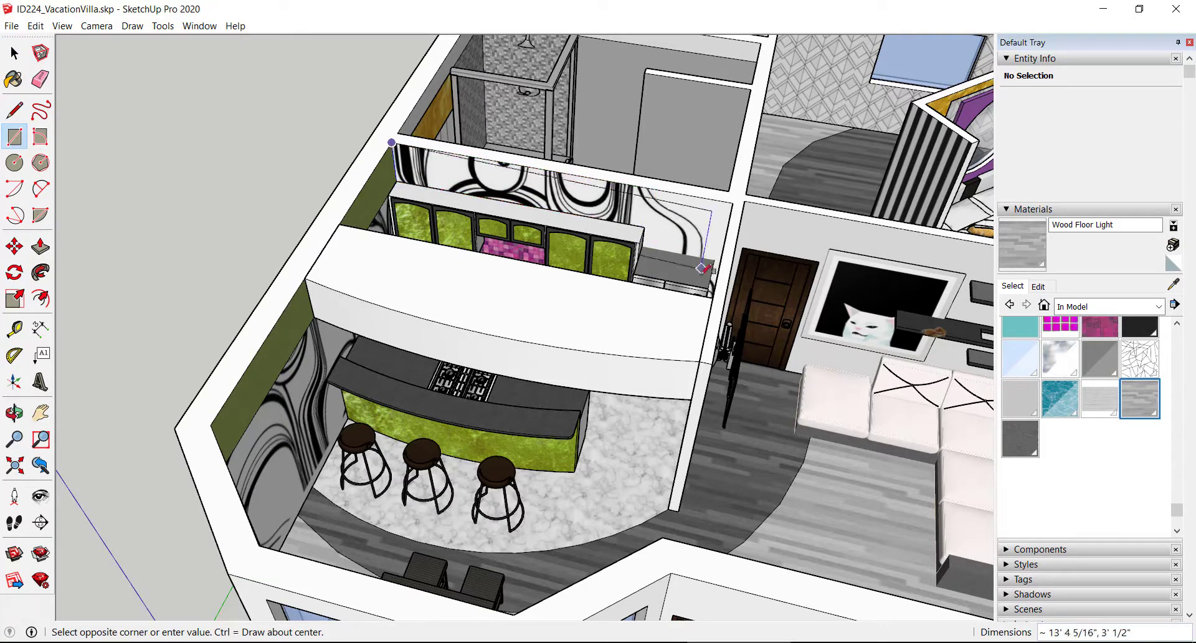
left_click(715, 296)
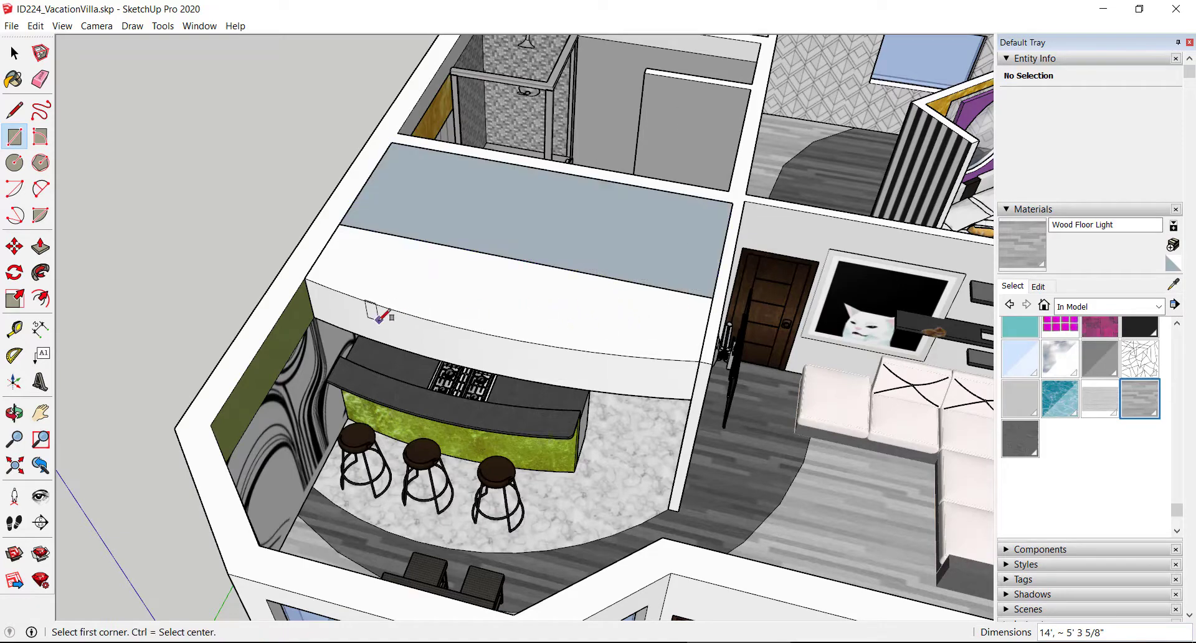
left_click(14, 52)
Step: Place a section plane on the face of the front bay wall with the name Section 3 and symbol 3
middle_click_drag(219, 245, 452, 205)
scroll(463, 210, "up", 4)
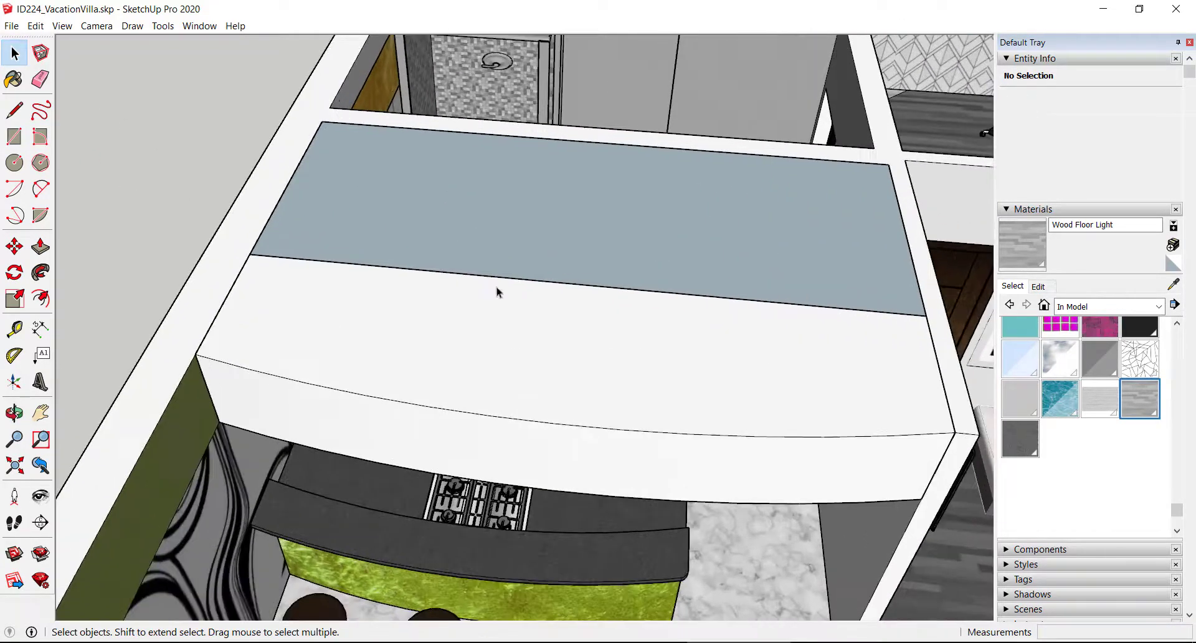
mouse_move(497, 288)
middle_mouse_down()
mouse_move(488, 200)
mouse_move(523, 118)
mouse_move(496, 131)
mouse_move(494, 198)
mouse_move(515, 285)
middle_mouse_up()
scroll(538, 230, "down", 6)
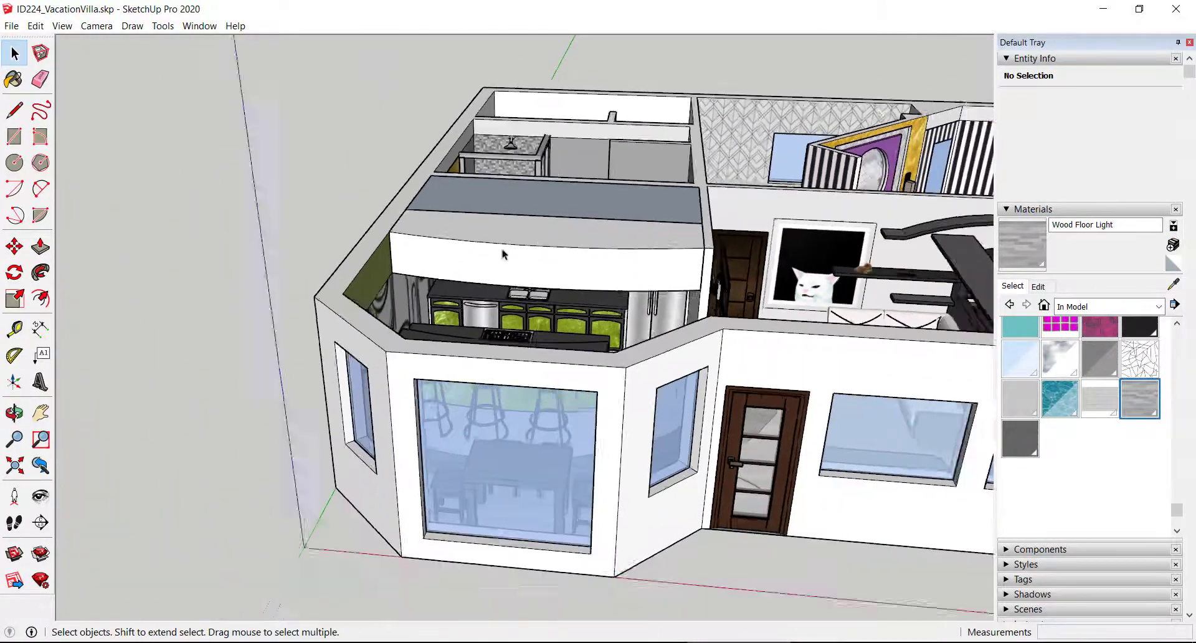
left_click(39, 523)
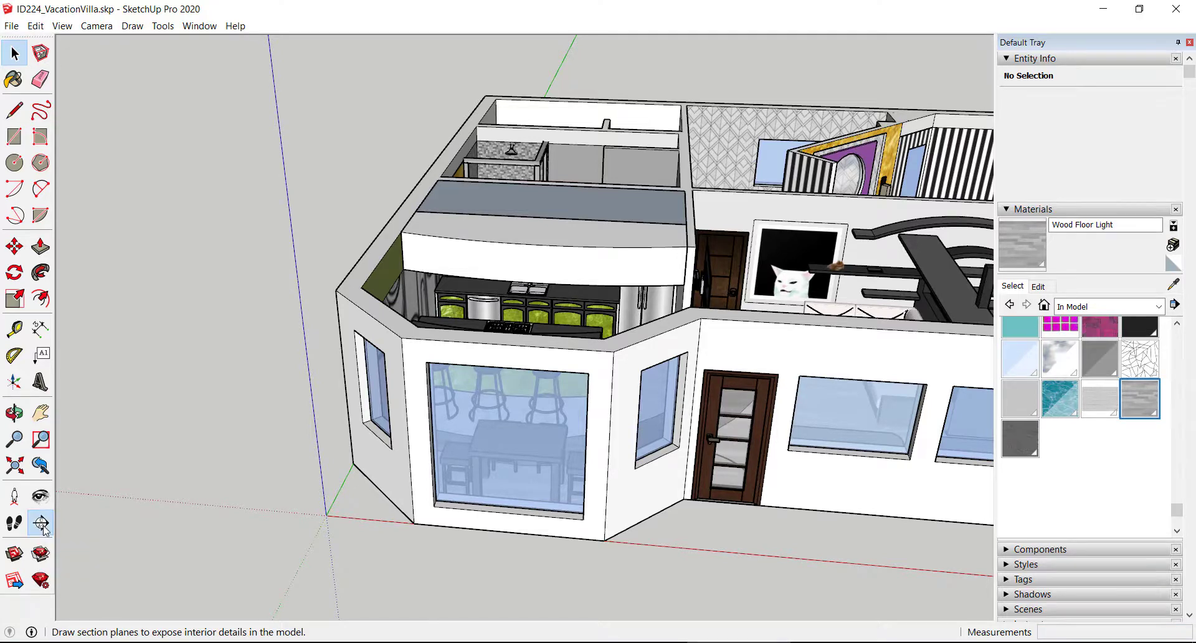
left_click(482, 355)
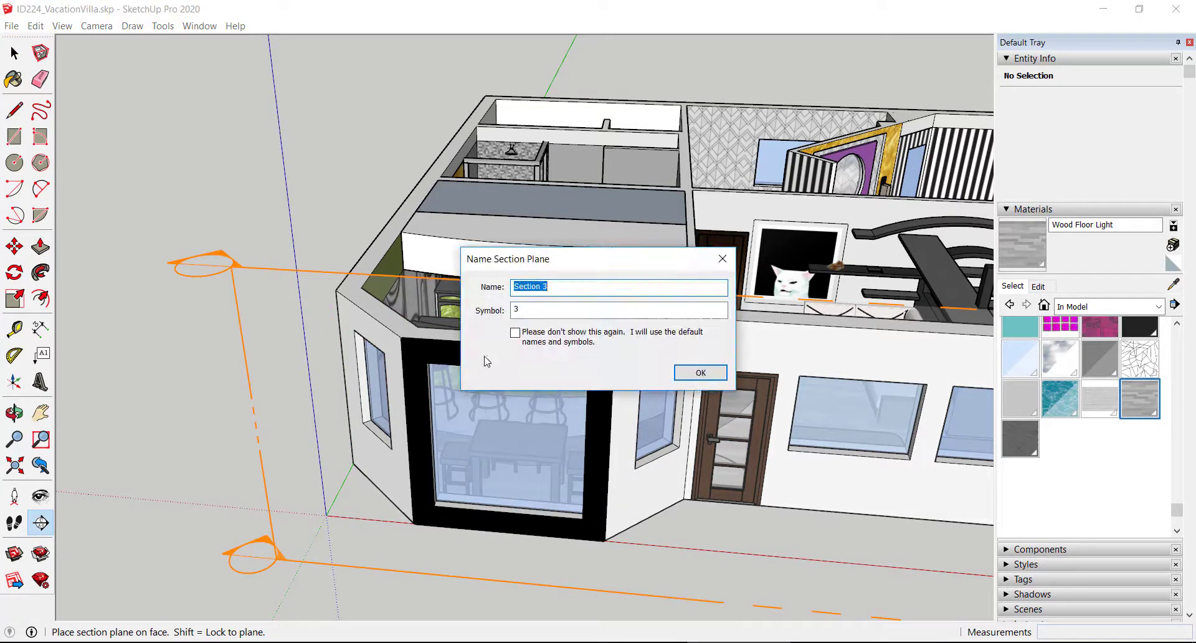
left_click(695, 382)
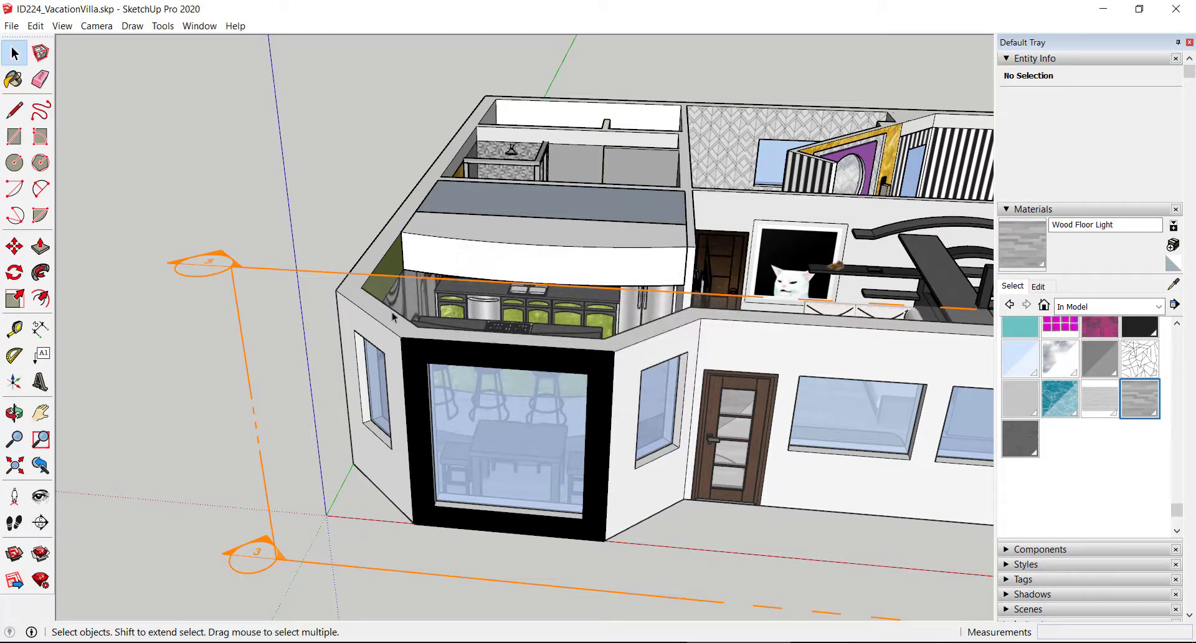
Step: Move the section plane back through the front of the villa to cut open the kitchen and living area, and clear the selection
left_click(234, 272)
key("m")
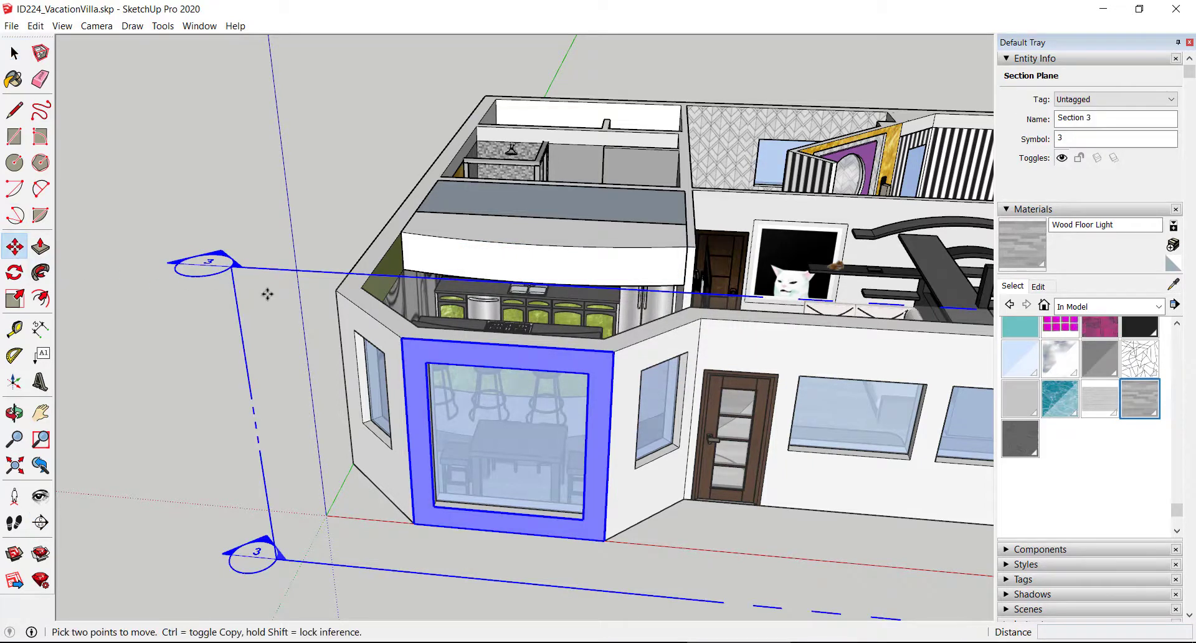
left_click(221, 264)
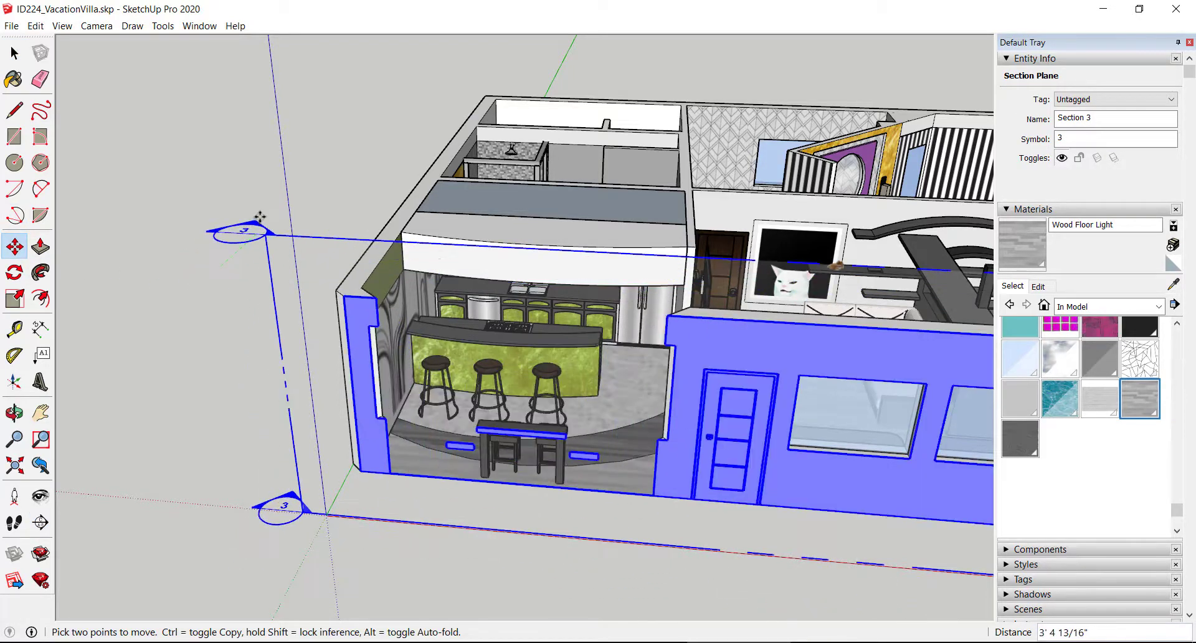
left_click(260, 216)
left_click(14, 53)
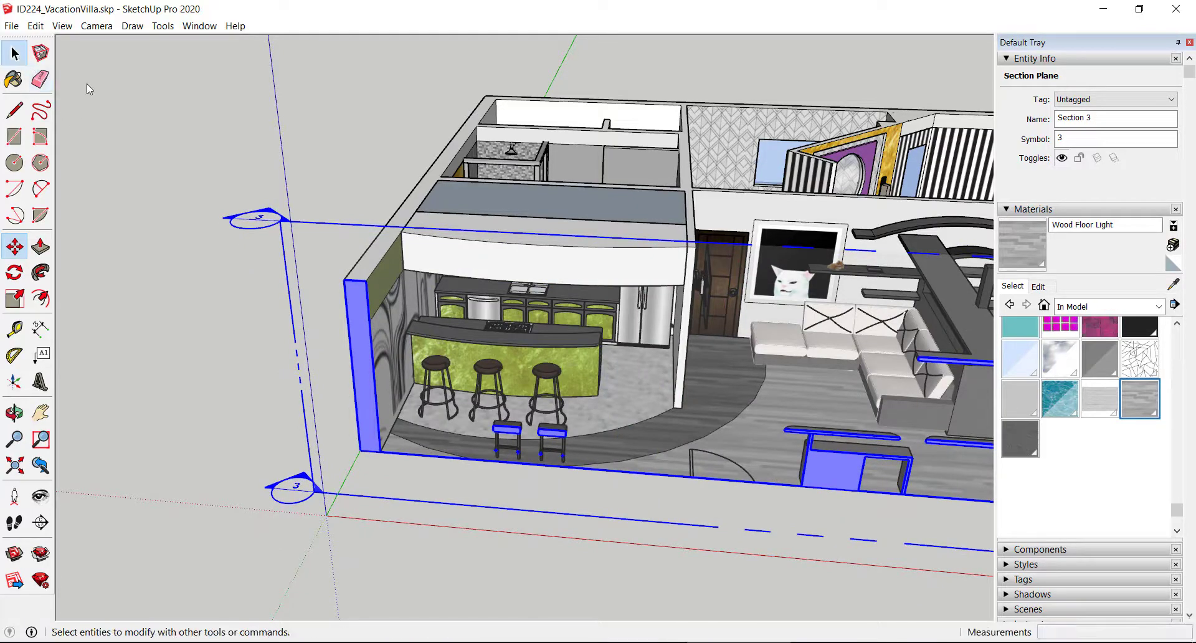
left_click(103, 98)
Step: Try reversing the face of the flat ceiling rectangle behind the curved ceiling, and undo it
scroll(567, 277, "up", 2)
middle_click_drag(568, 278, 585, 112)
scroll(587, 210, "up", 1)
scroll(588, 213, "up", 2)
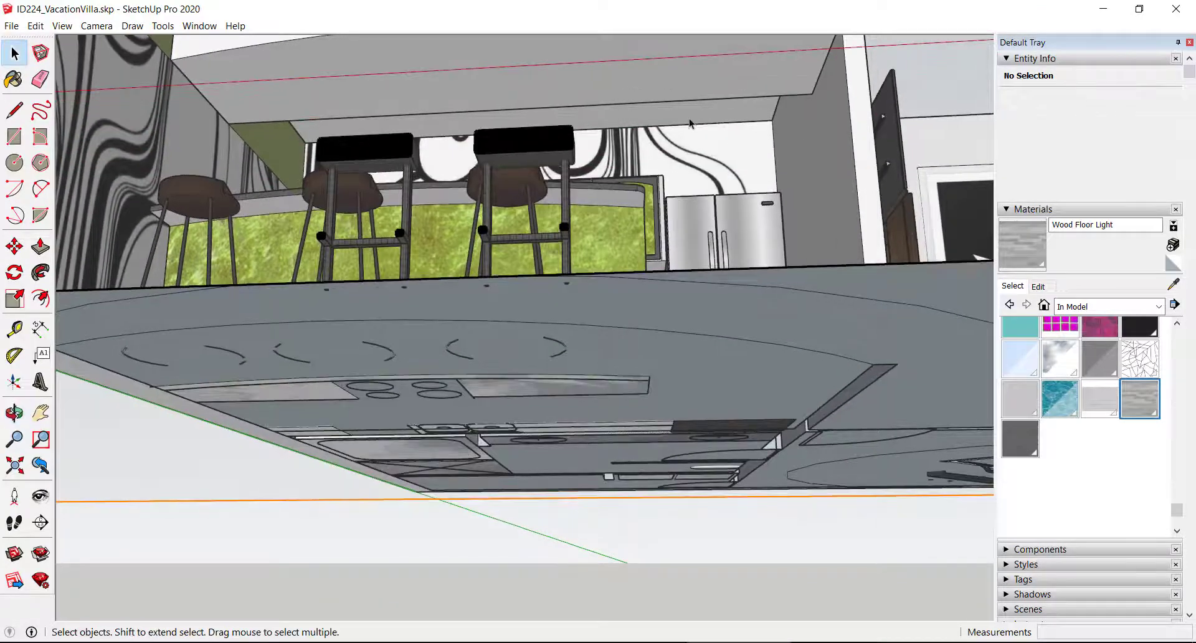
middle_click_drag(690, 123, 506, 206)
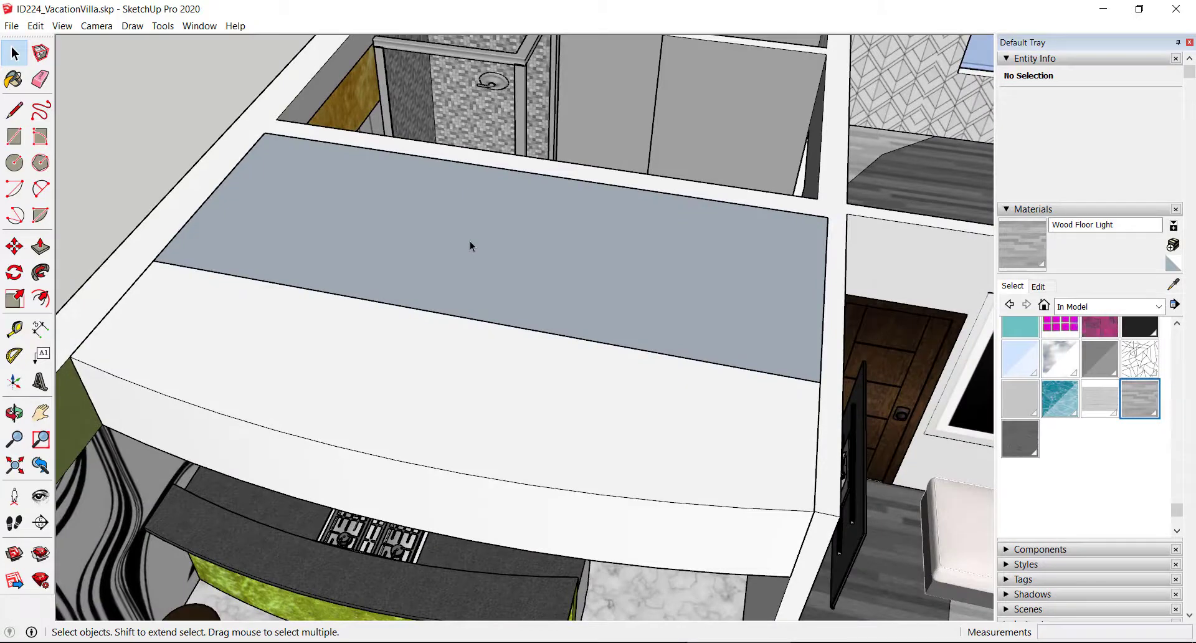
left_click(502, 242)
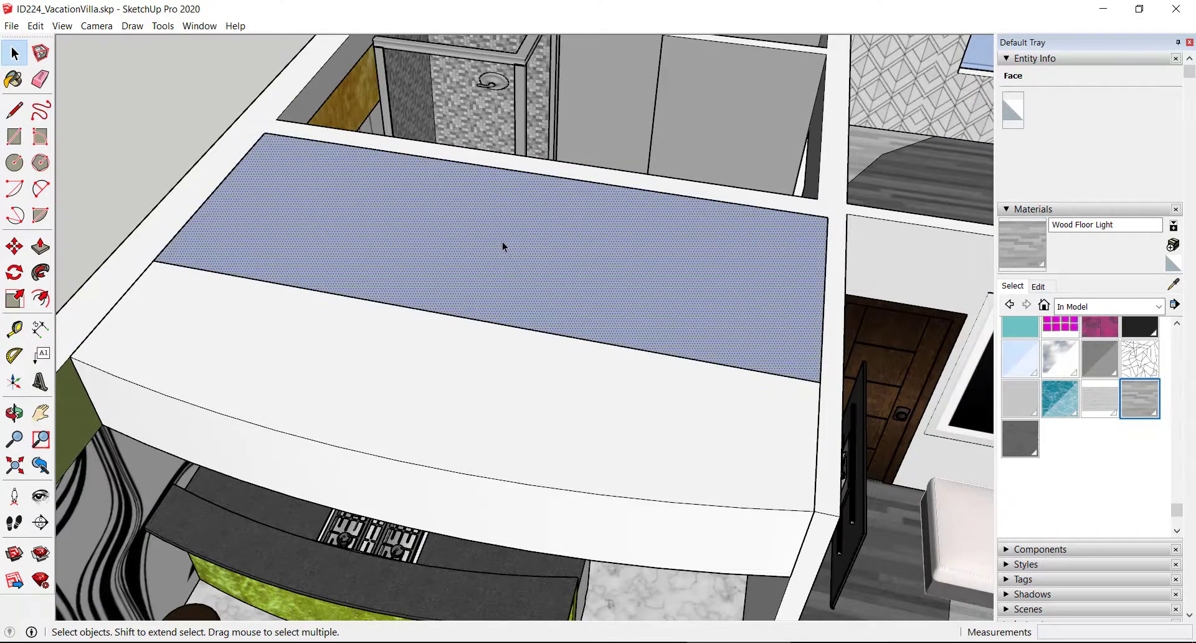
right_click(502, 242)
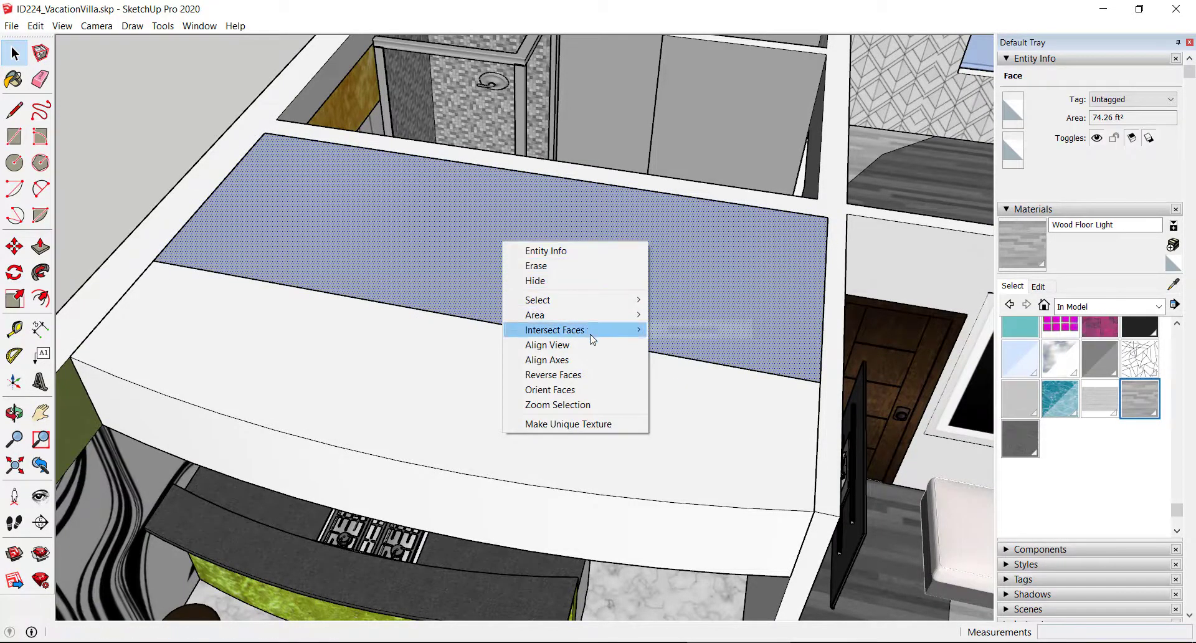
left_click(587, 375)
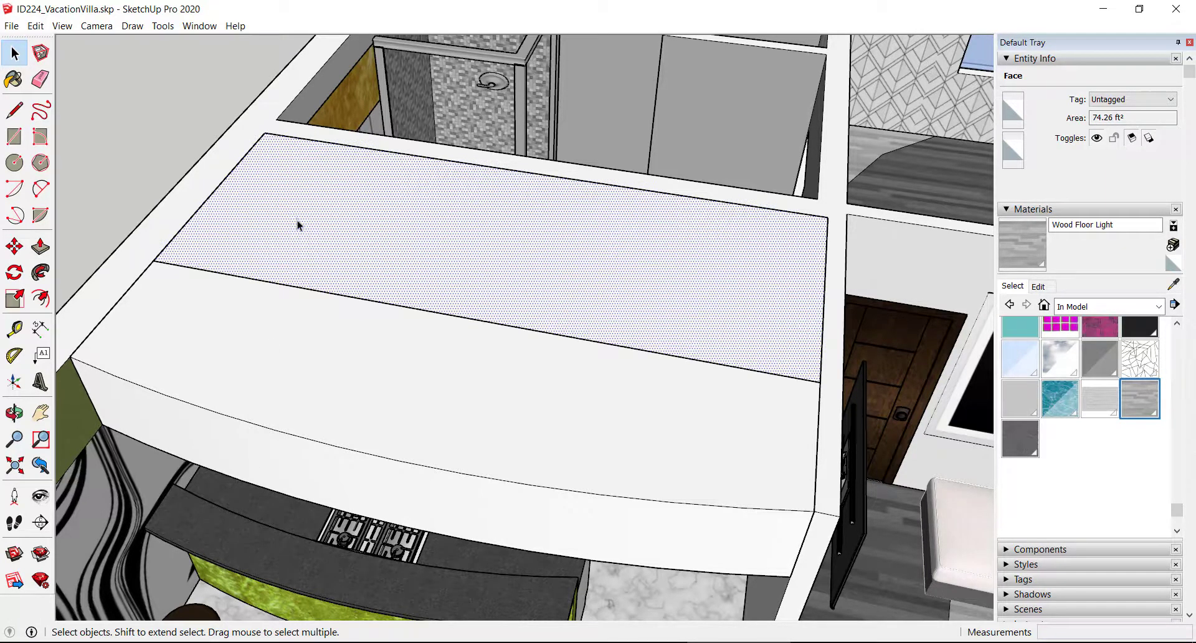
key("ctrl+z")
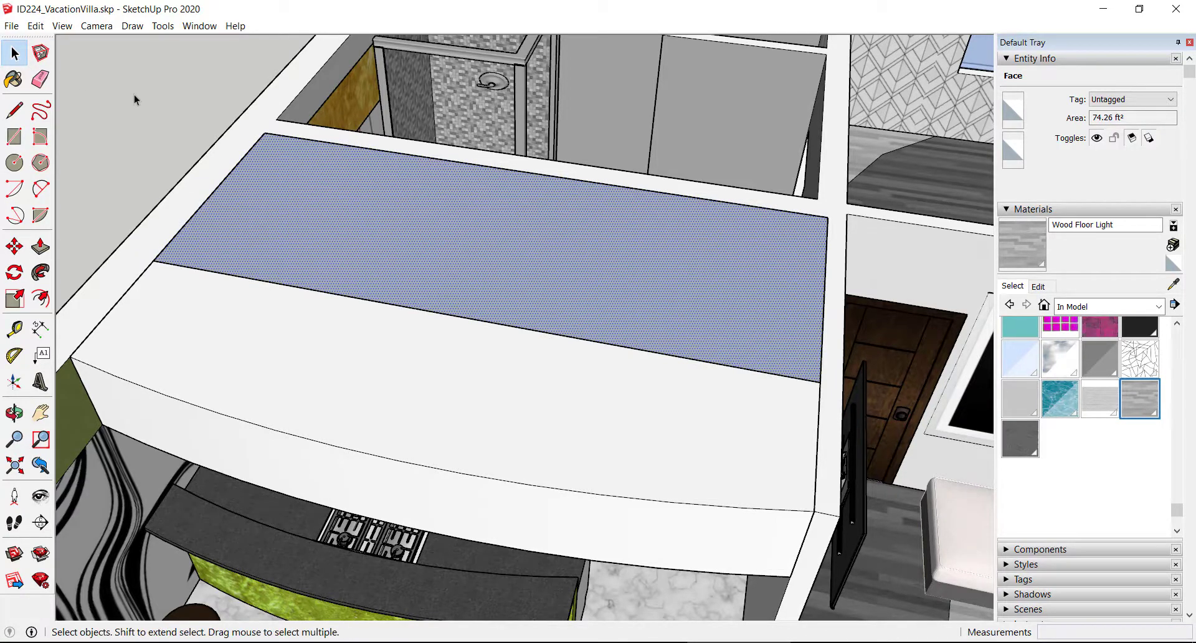
left_click(163, 113)
Step: Move the section plane about 9' 6 7/8" forward, clear of the front of the villa, and deselect it
scroll(213, 147, "down", 1)
scroll(214, 147, "down", 8)
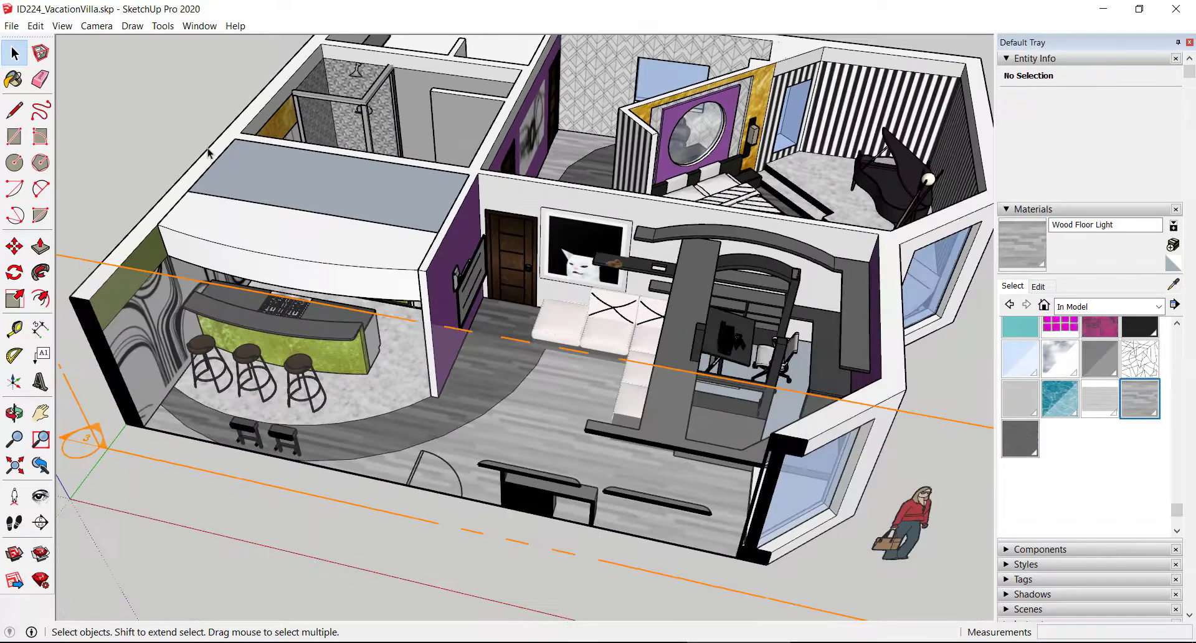
scroll(209, 152, "down", 2)
middle_click_drag(209, 153, 312, 259)
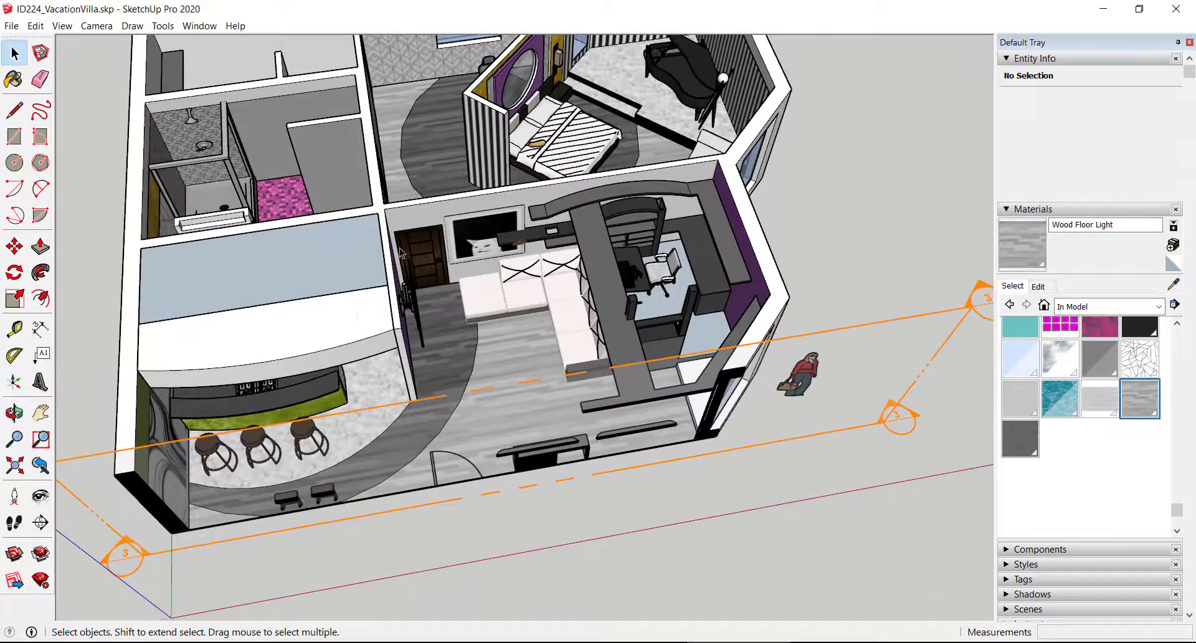
scroll(367, 324, "down", 2)
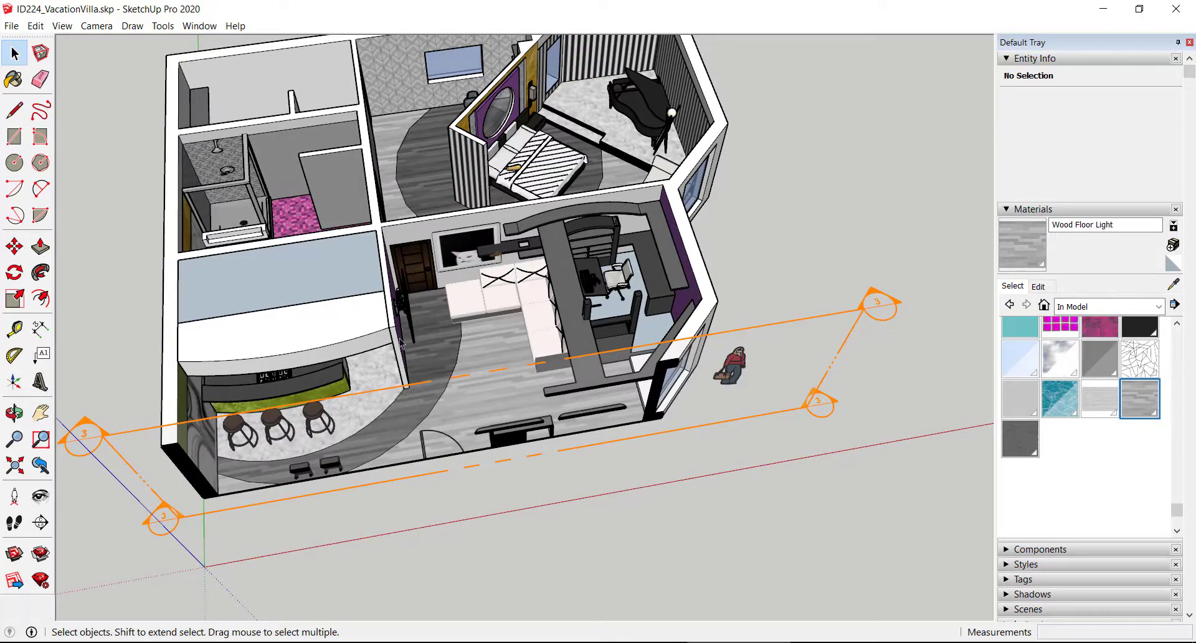
middle_click_drag(478, 383, 270, 90)
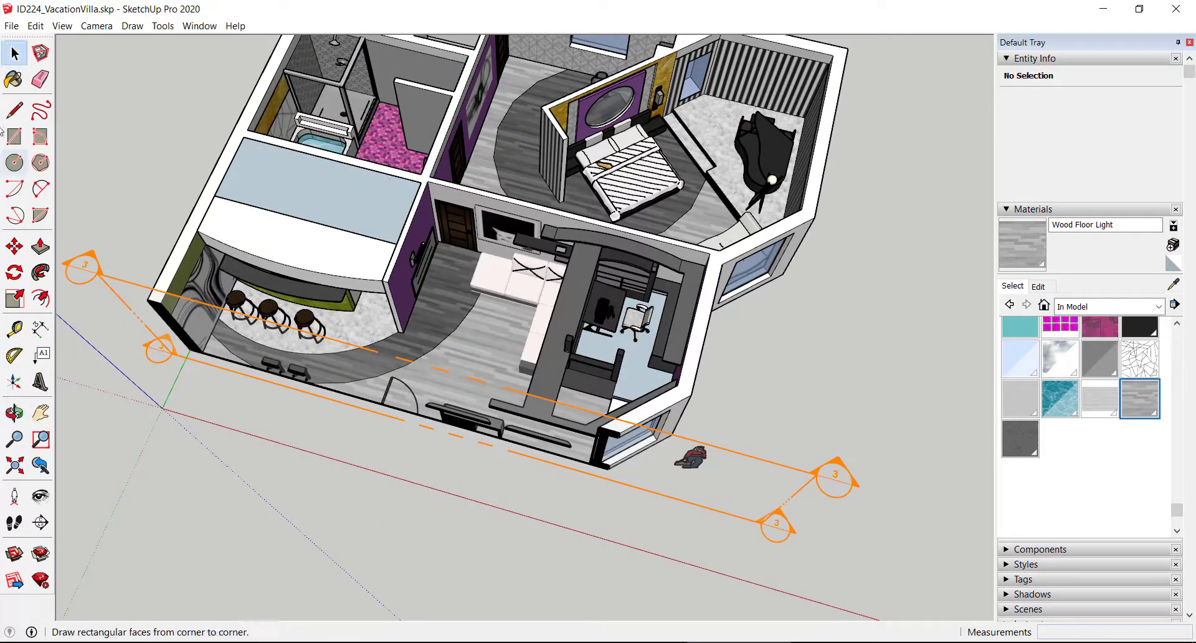
left_click(121, 284)
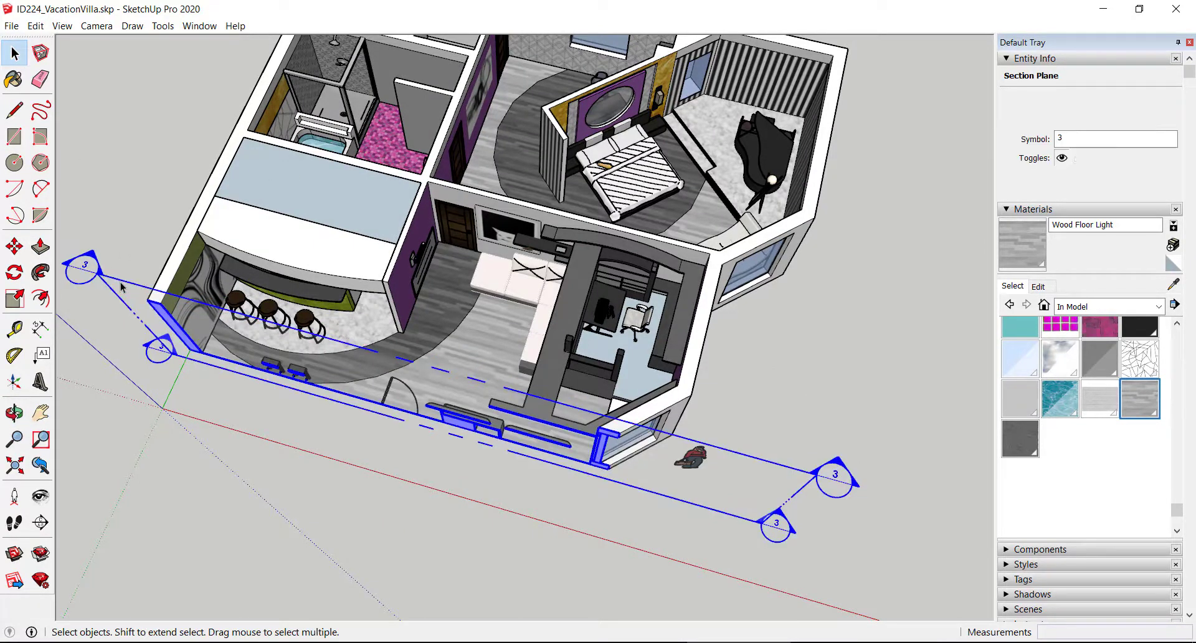
key("m")
left_click(142, 284)
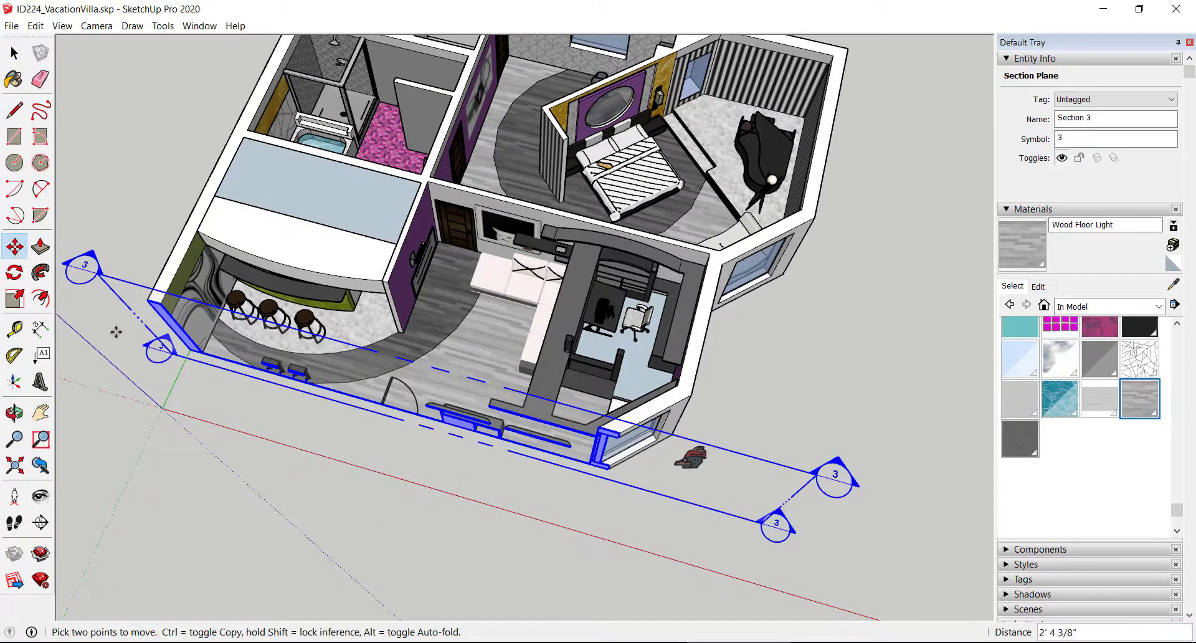
left_click(68, 415)
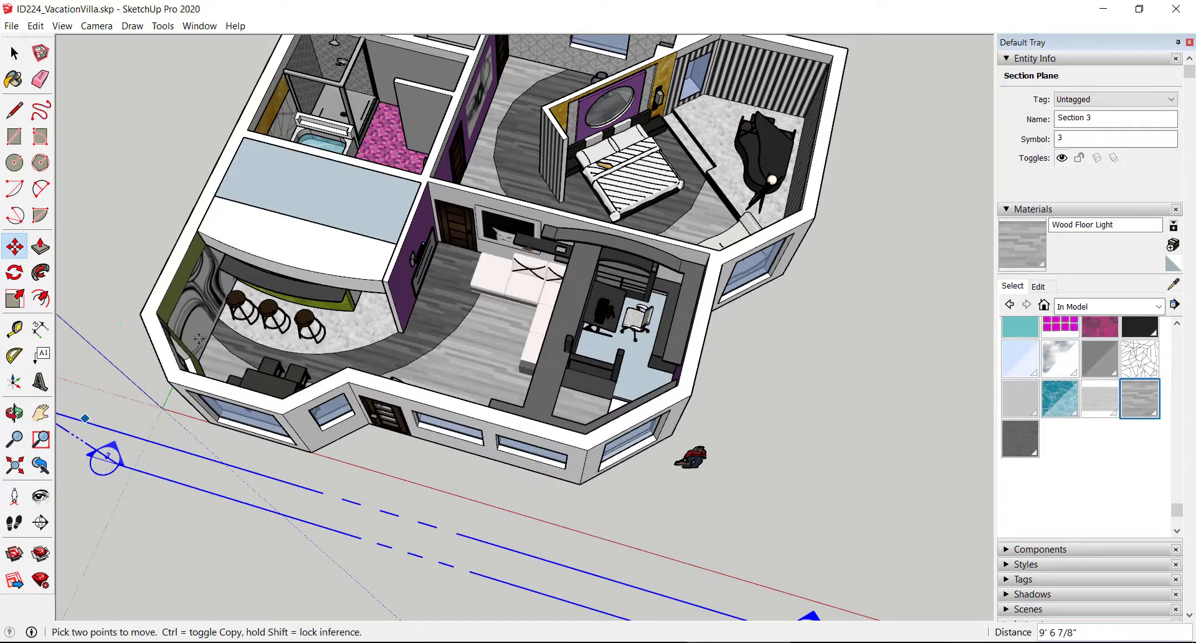
left_click(15, 54)
left_click(156, 205)
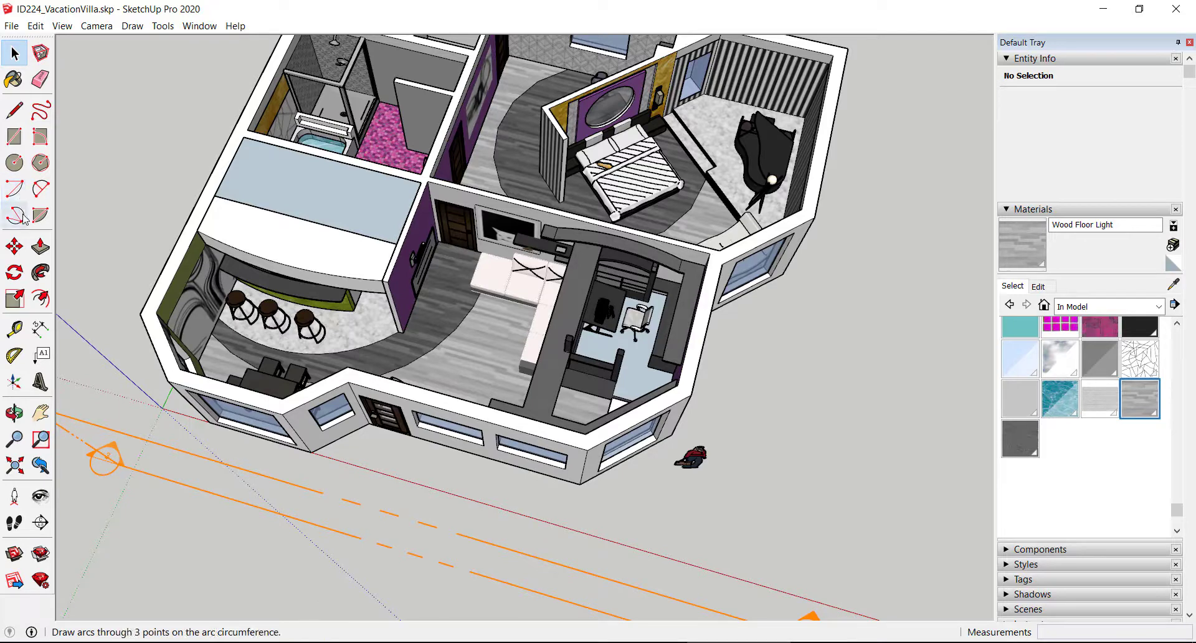
Step: Select the flat ceiling rectangle with its edges, make it a group and clear the selection
left_click(328, 198)
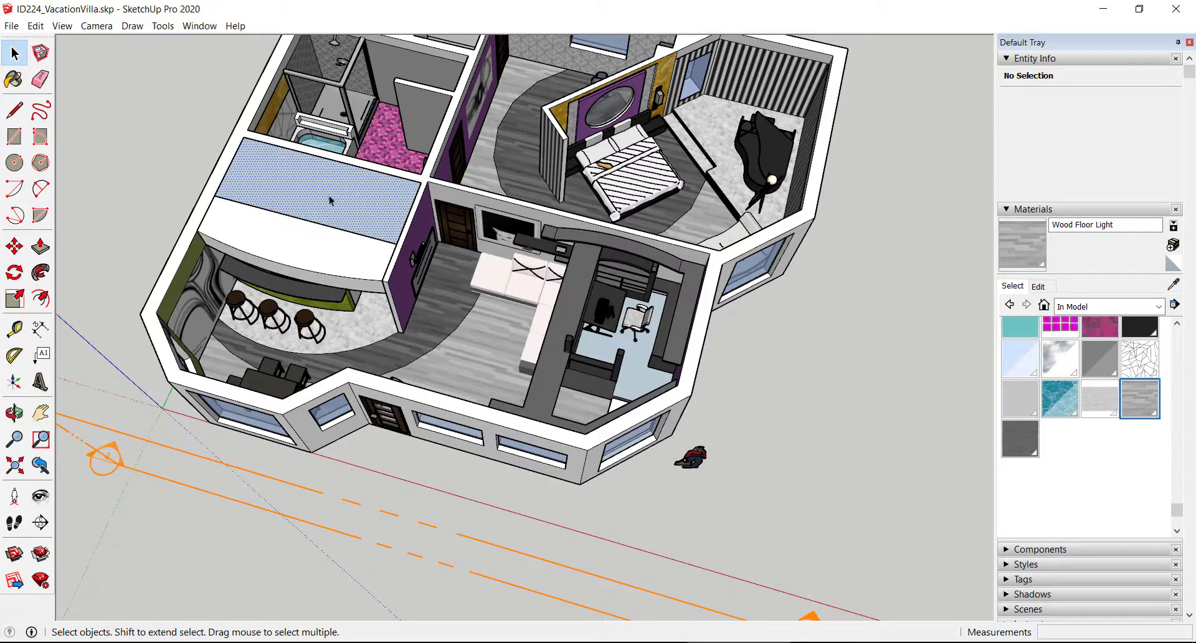
double_click(332, 201)
right_click(331, 198)
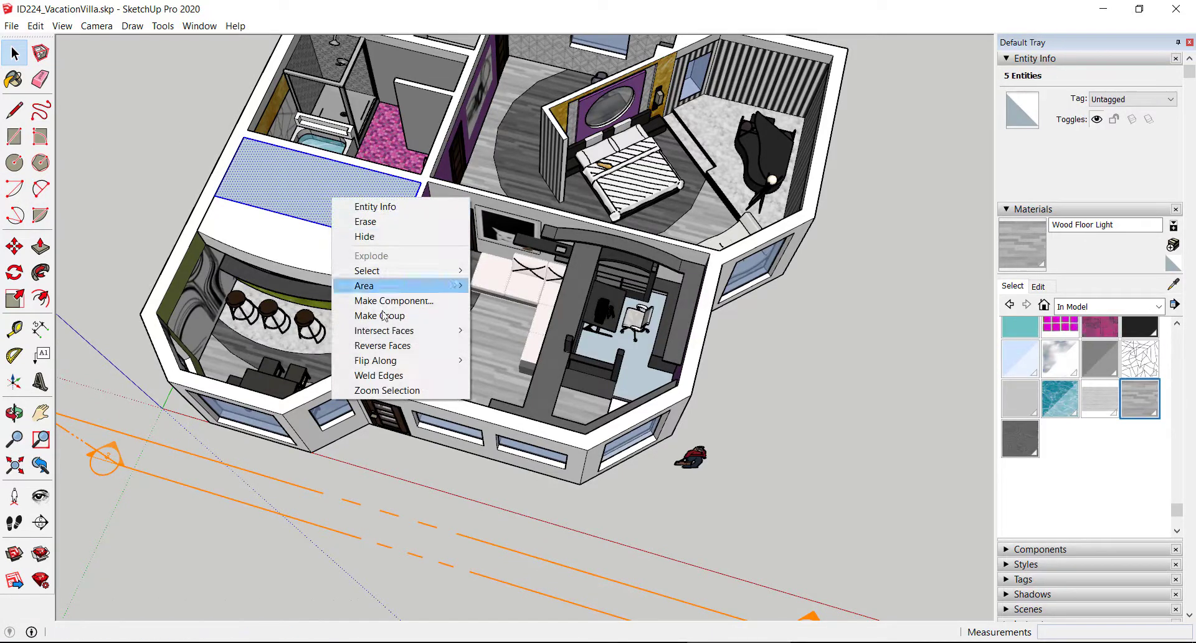
left_click(368, 320)
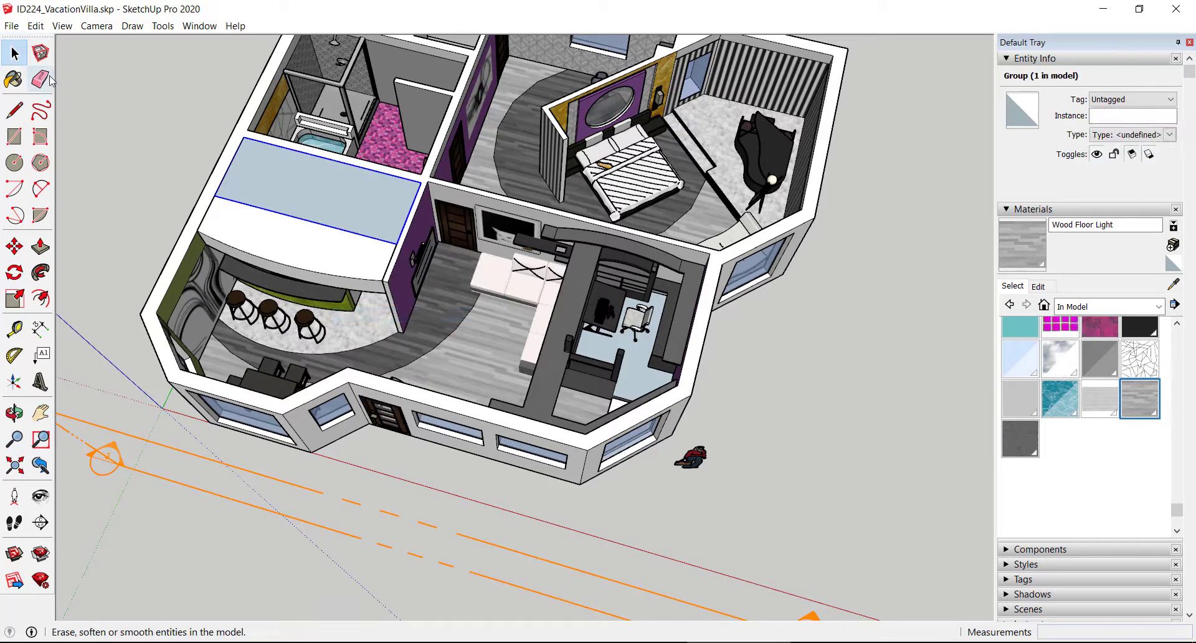
left_click(121, 178)
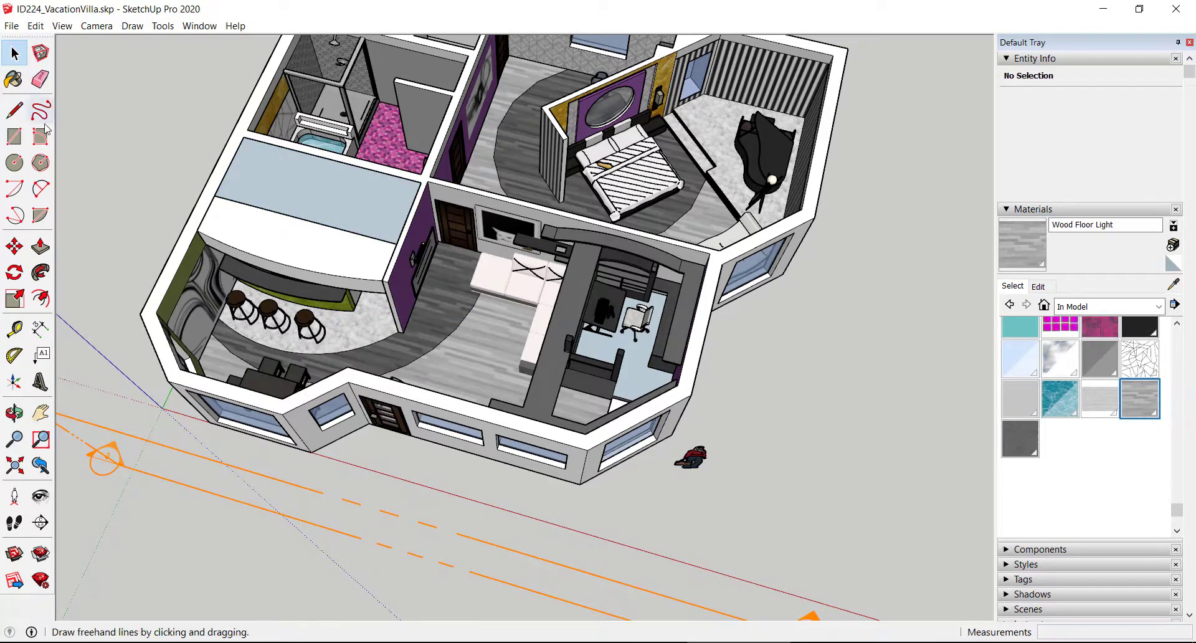
Step: Draw lines along the inner wall tops from the curved ceiling's outer-wall corner, around the kitchen bay and along the front wall to the office
left_click(14, 110)
scroll(205, 255, "up", 1)
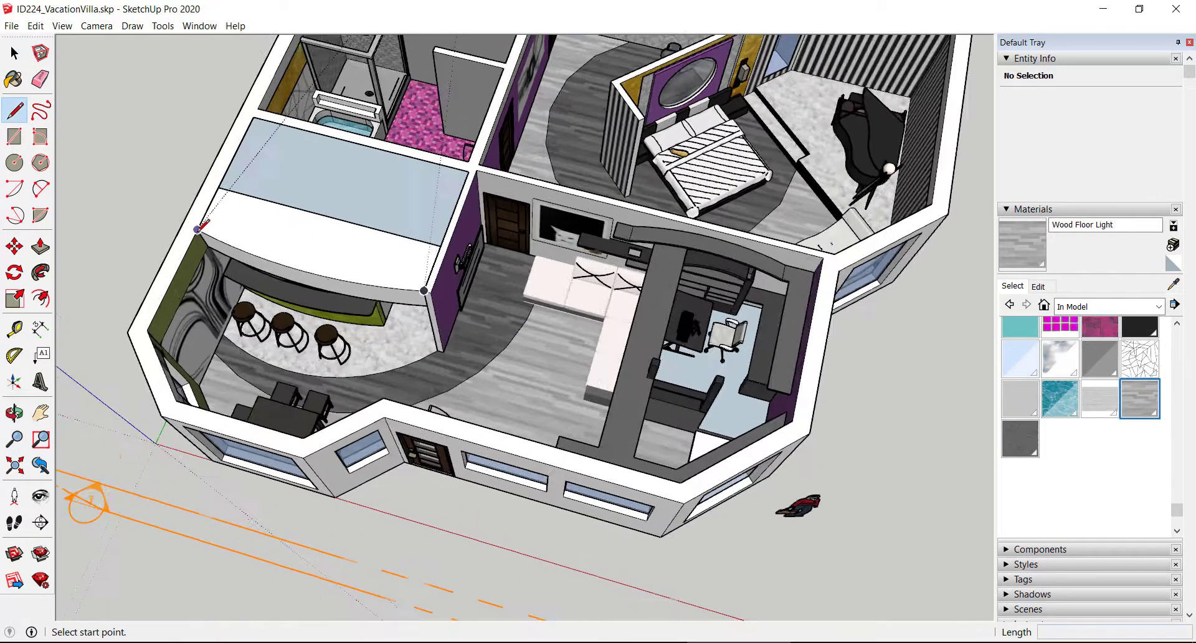
left_click(198, 234)
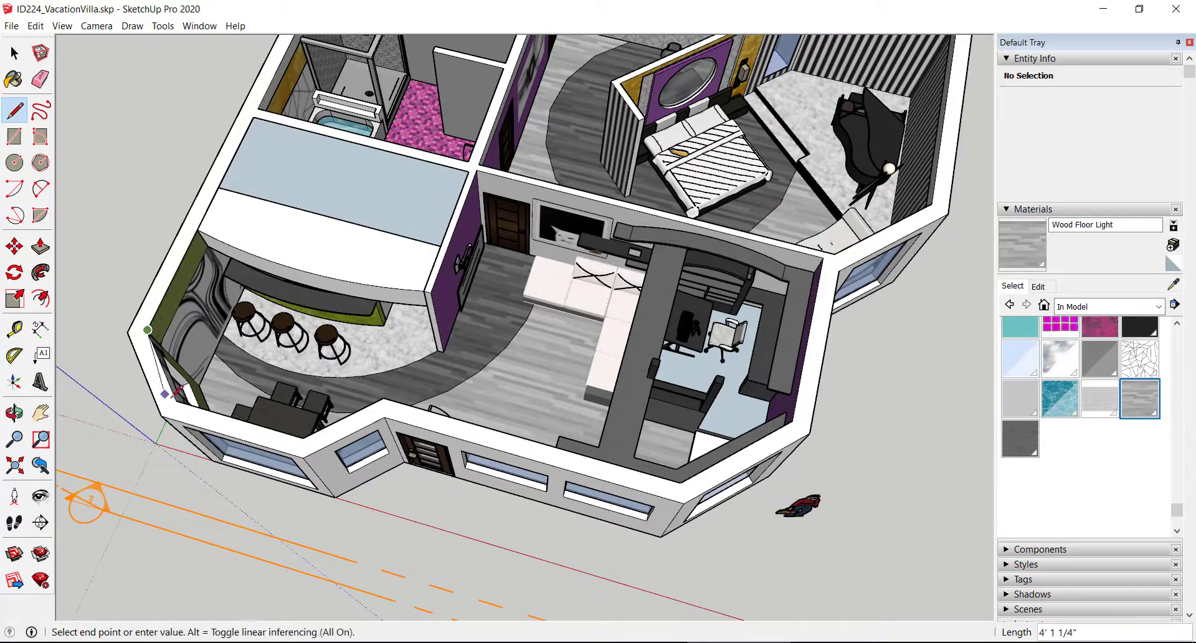
left_click(176, 400)
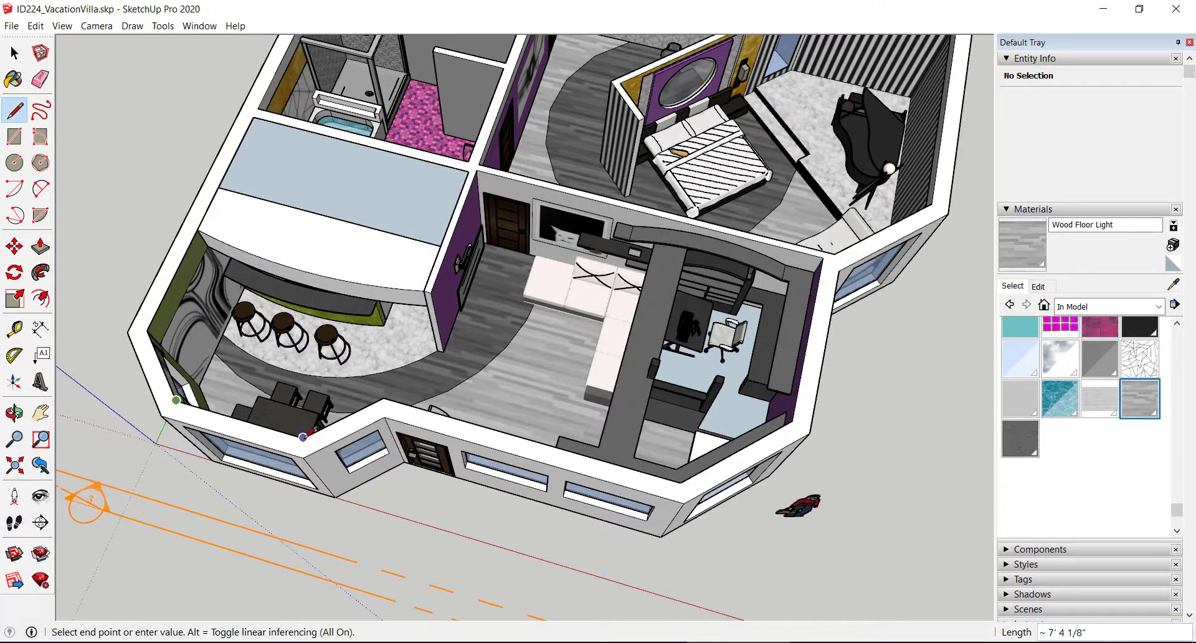
left_click(303, 437)
left_click(384, 397)
left_click(682, 481)
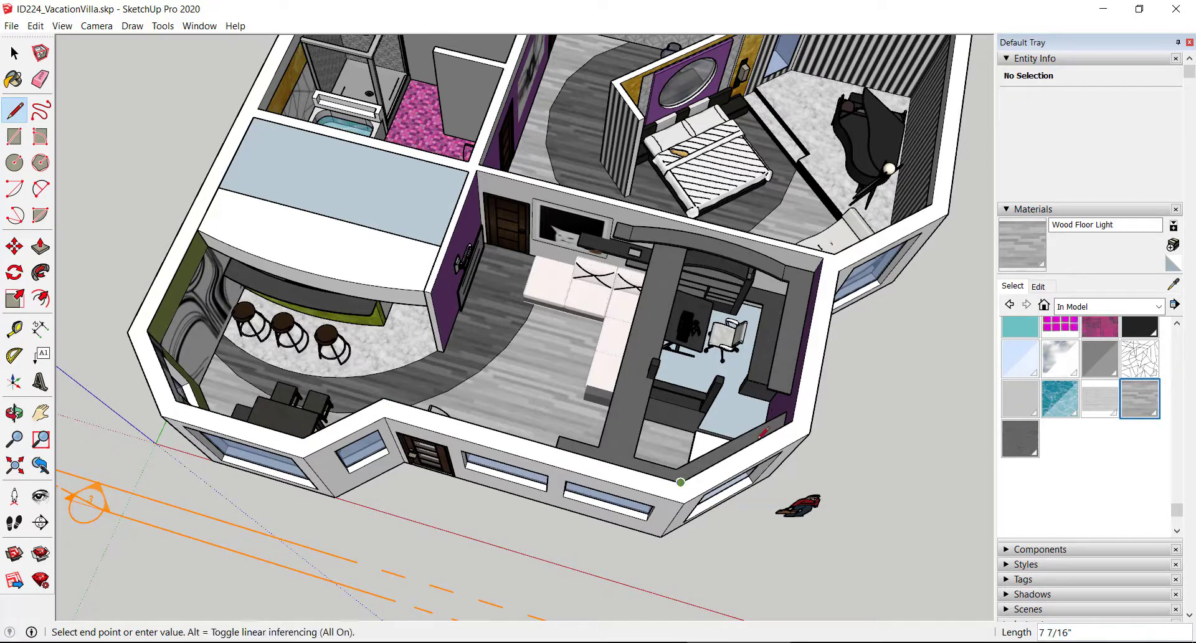
left_click(797, 418)
key("Escape")
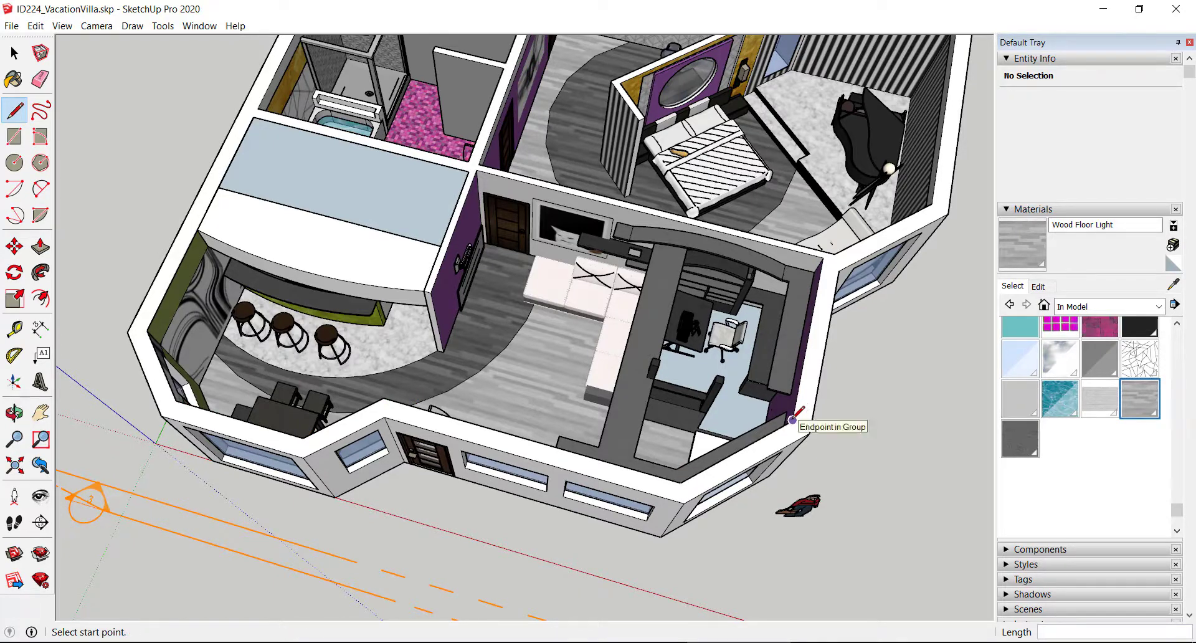
Step: Continue the ceiling outline around the office corner, along the wall shared with the bedroom and around the kitchen partition's end to the curved ceiling
left_click(681, 480)
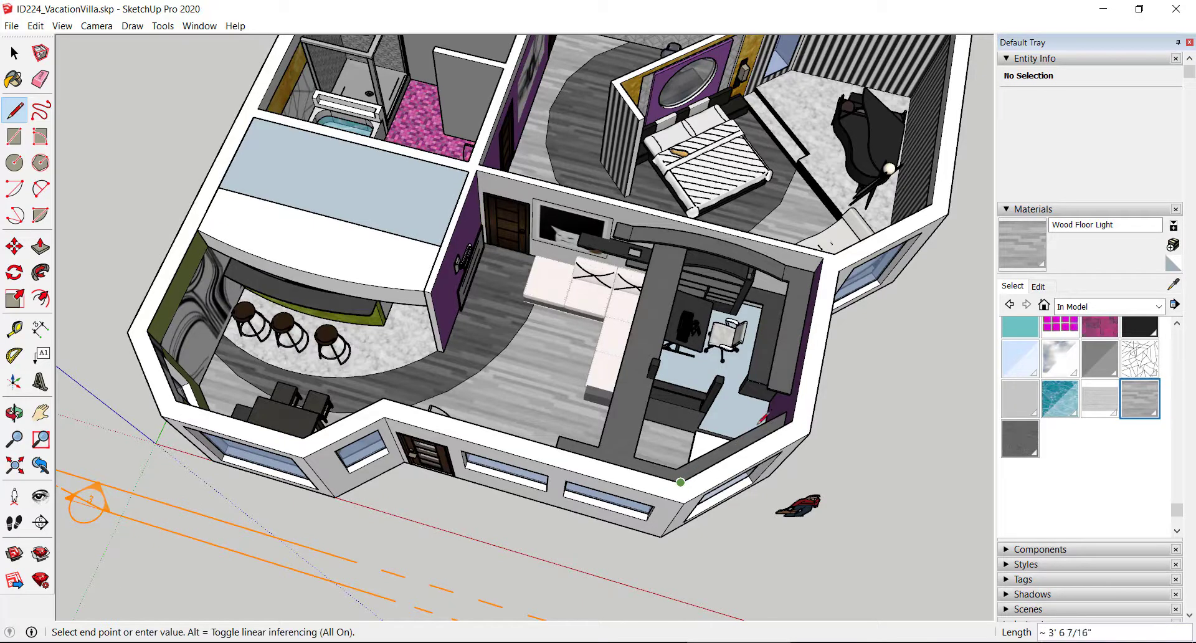
left_click(793, 419)
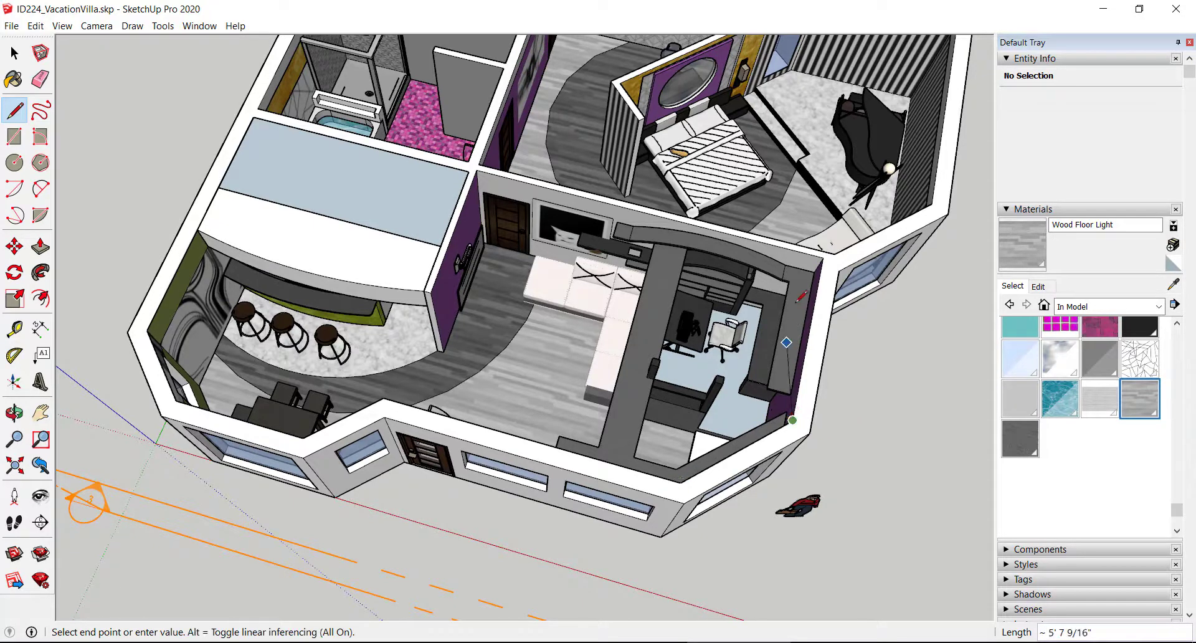
left_click(822, 256)
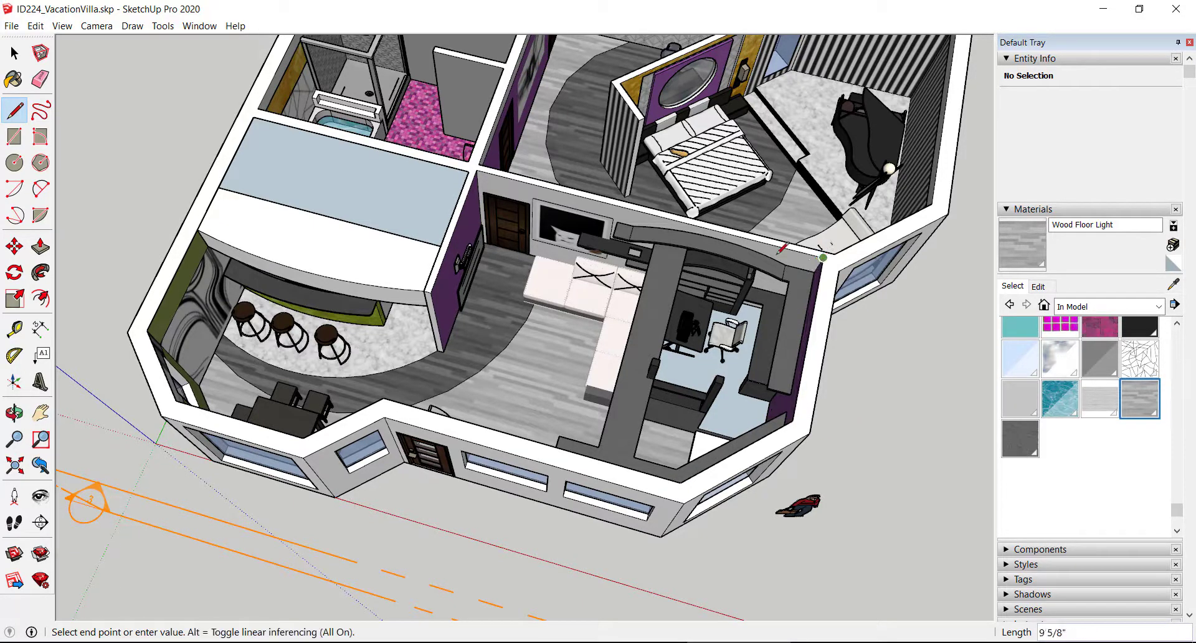
left_click(477, 169)
left_click(432, 291)
scroll(435, 289, "up", 4)
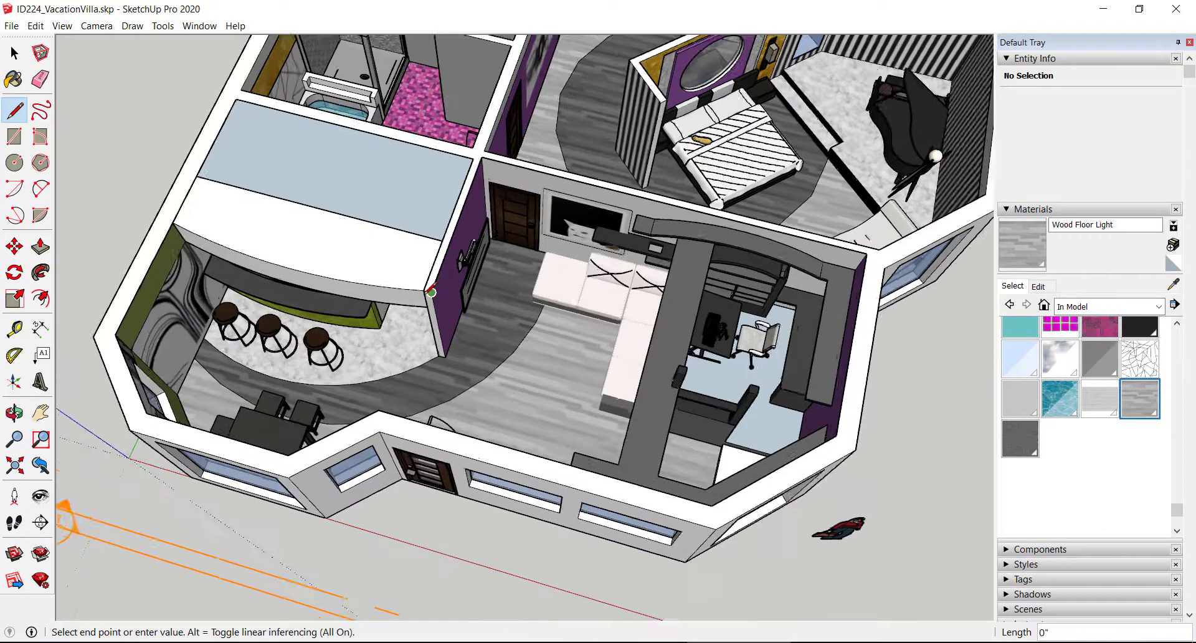
scroll(434, 289, "up", 2)
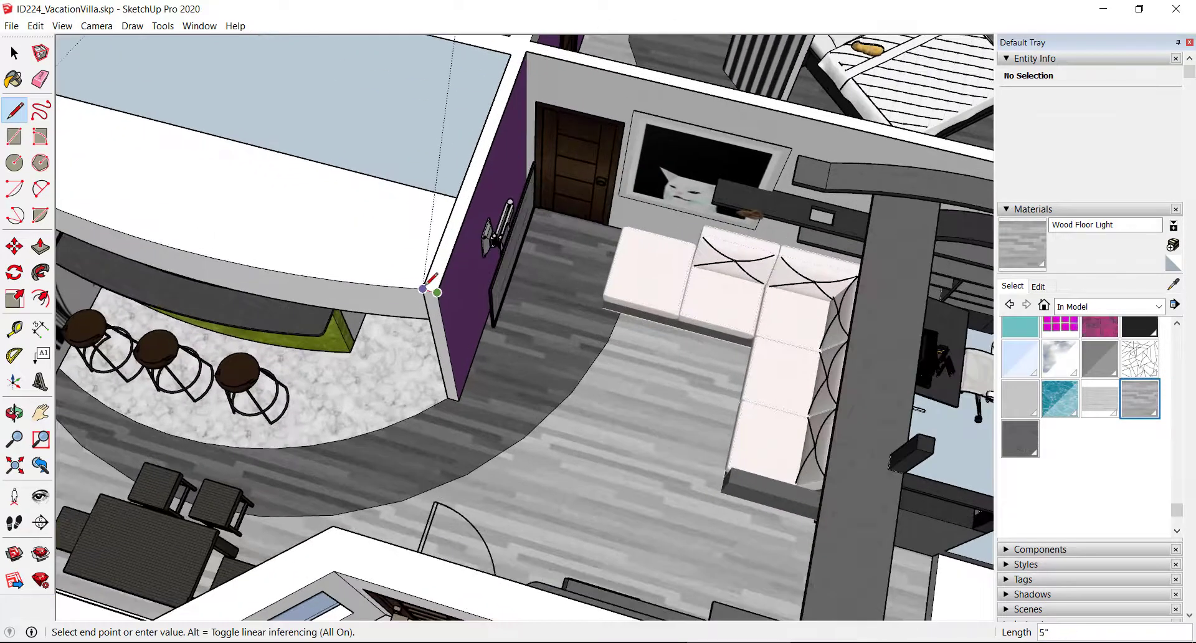
Step: Close the living-area ceiling outline with a two-point arc along the curved ceiling's front edge, with a bulge of about 9 1/8"
left_click(41, 189)
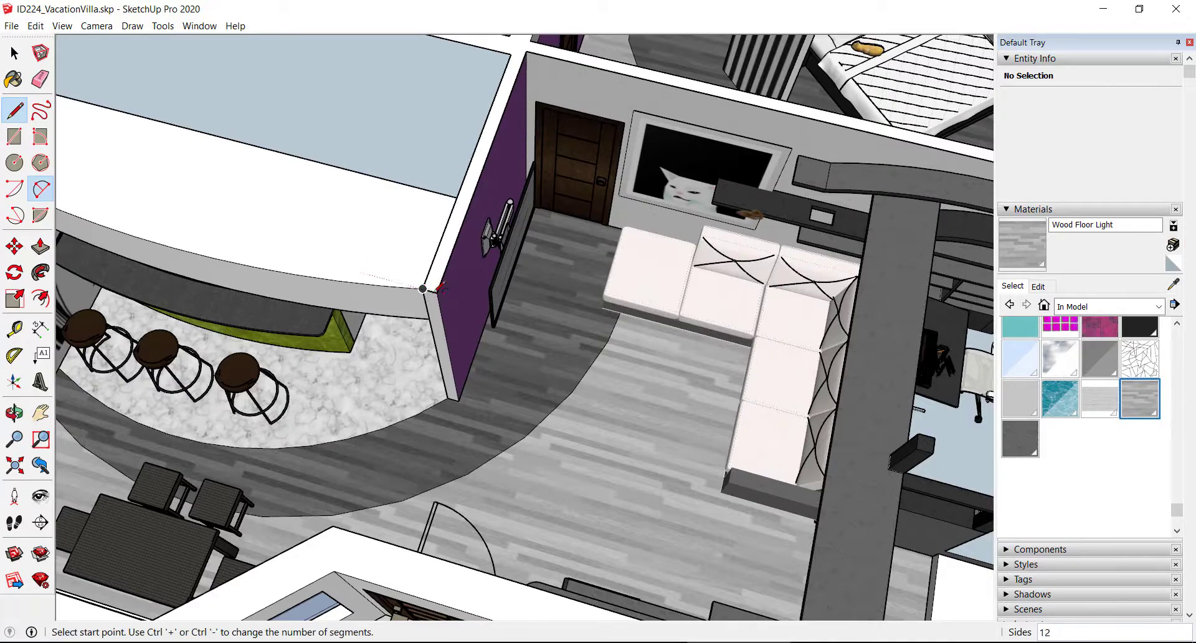
left_click(423, 288)
scroll(427, 292, "down", 3)
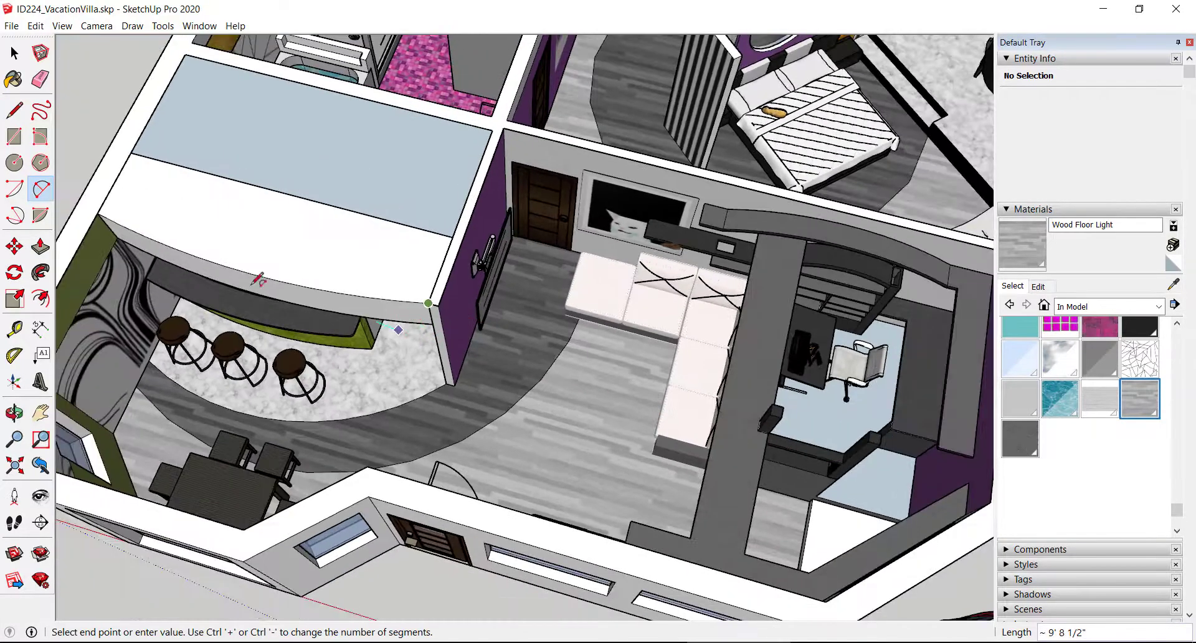
left_click(97, 213)
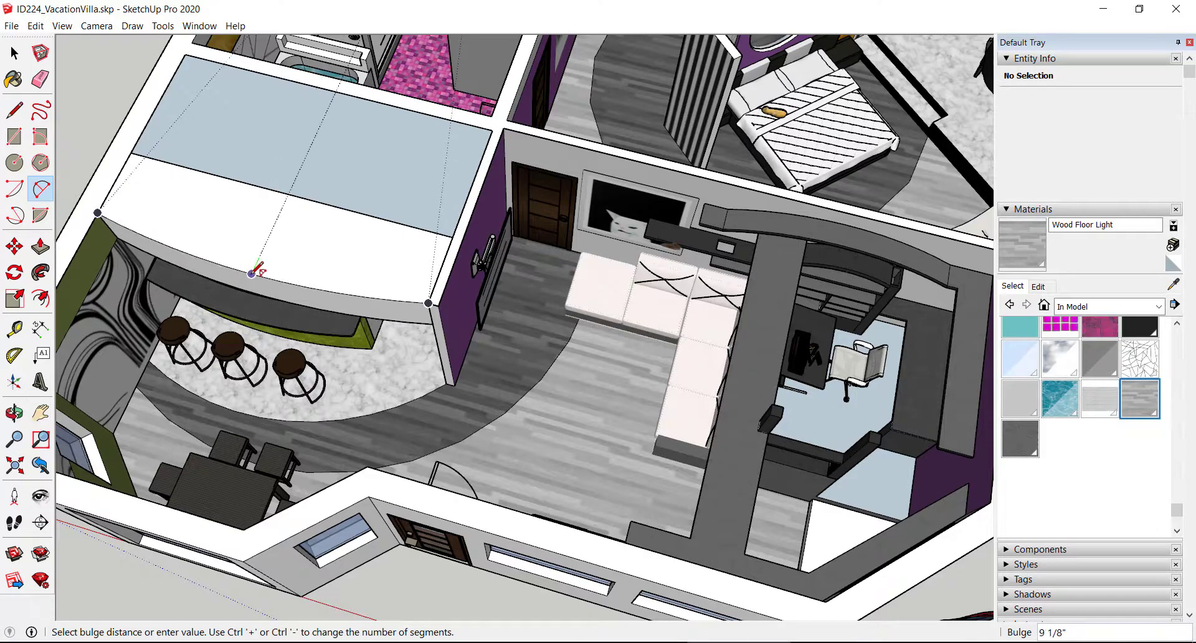
left_click(252, 273)
left_click(14, 53)
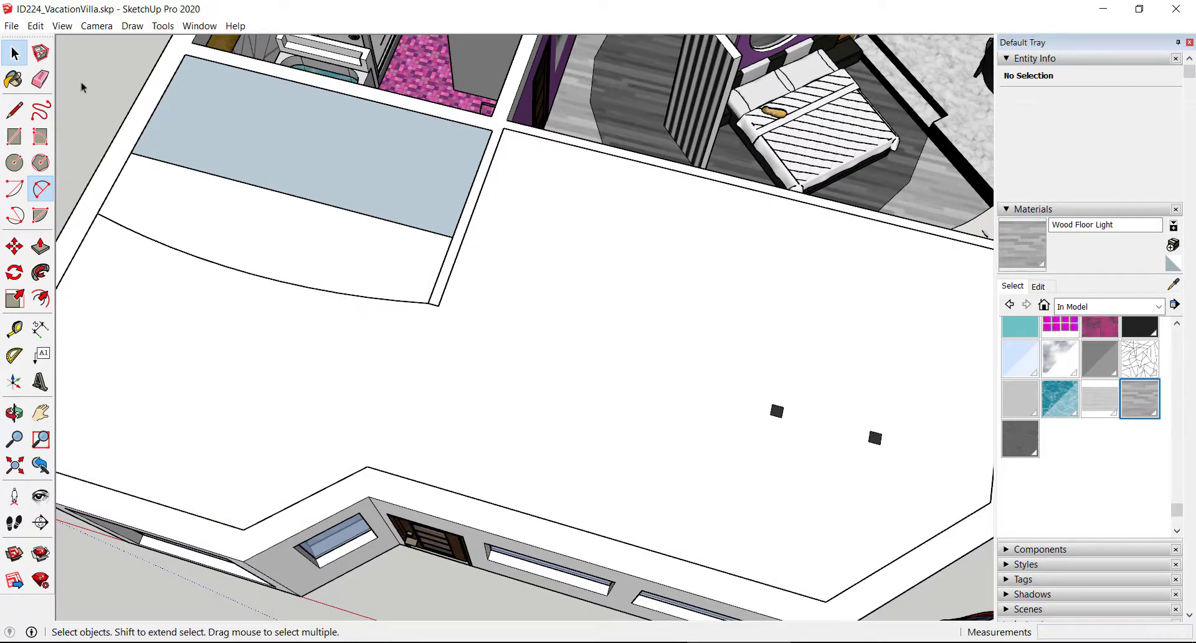
Step: Draw lines along the bathroom's inner wall tops from the corner by the tub, along the vanity and door walls, to the short partition's free end
scroll(318, 283, "down", 2)
scroll(361, 276, "down", 2)
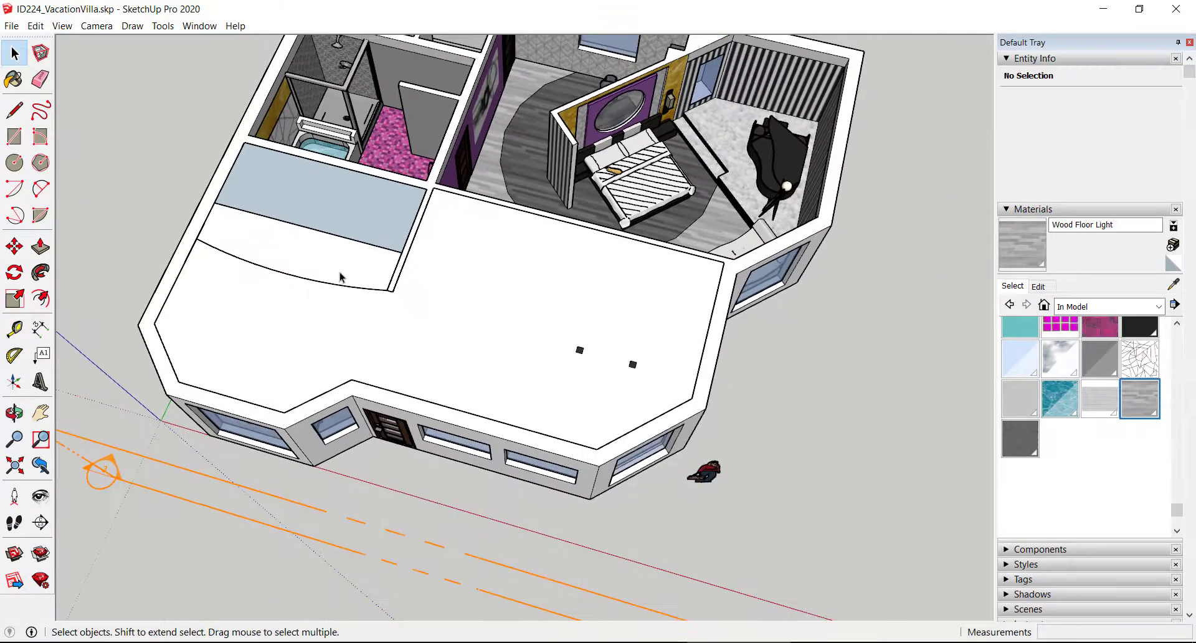
key("o")
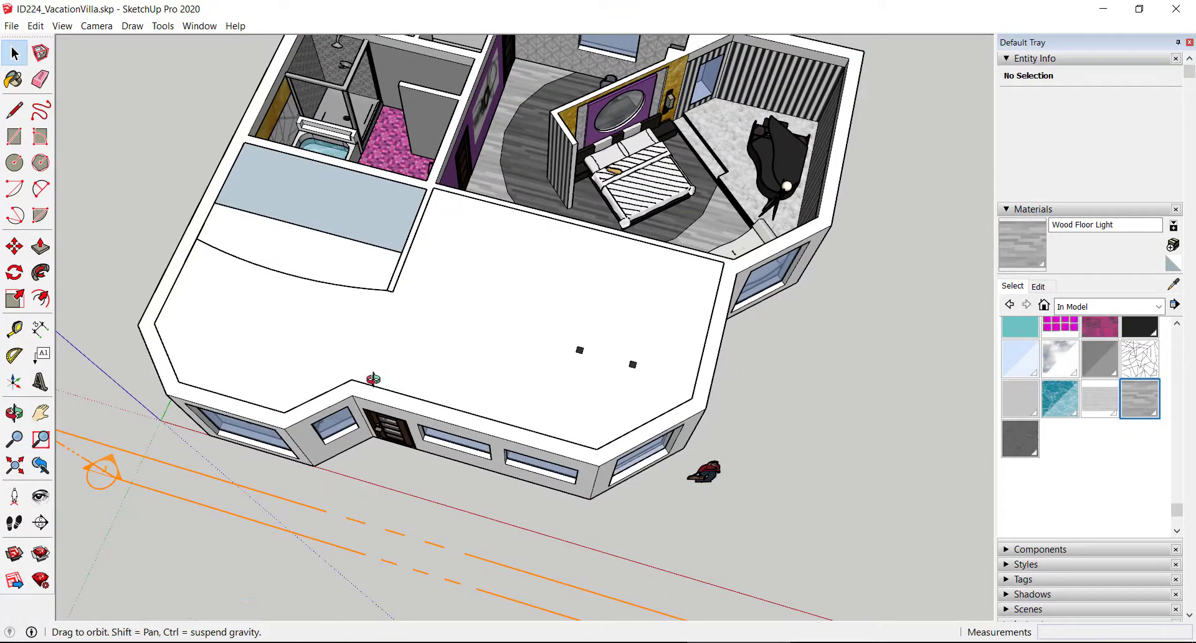
left_click_drag(299, 393, 571, 574)
key("space")
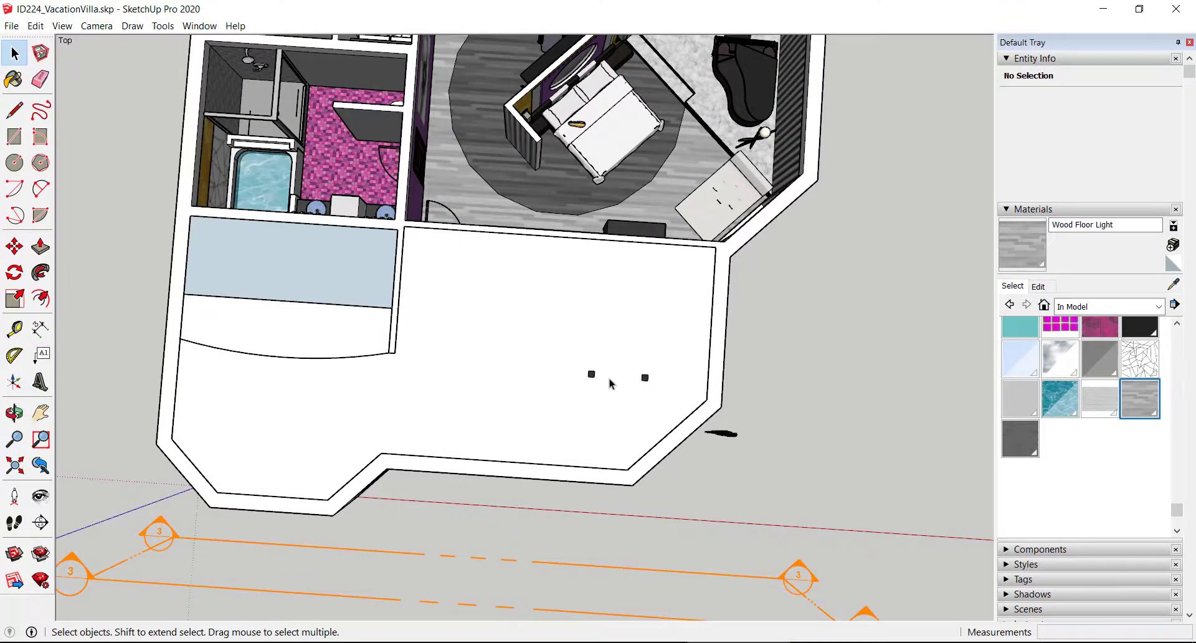
scroll(616, 350, "down", 5)
middle_click_drag(618, 342, 531, 291)
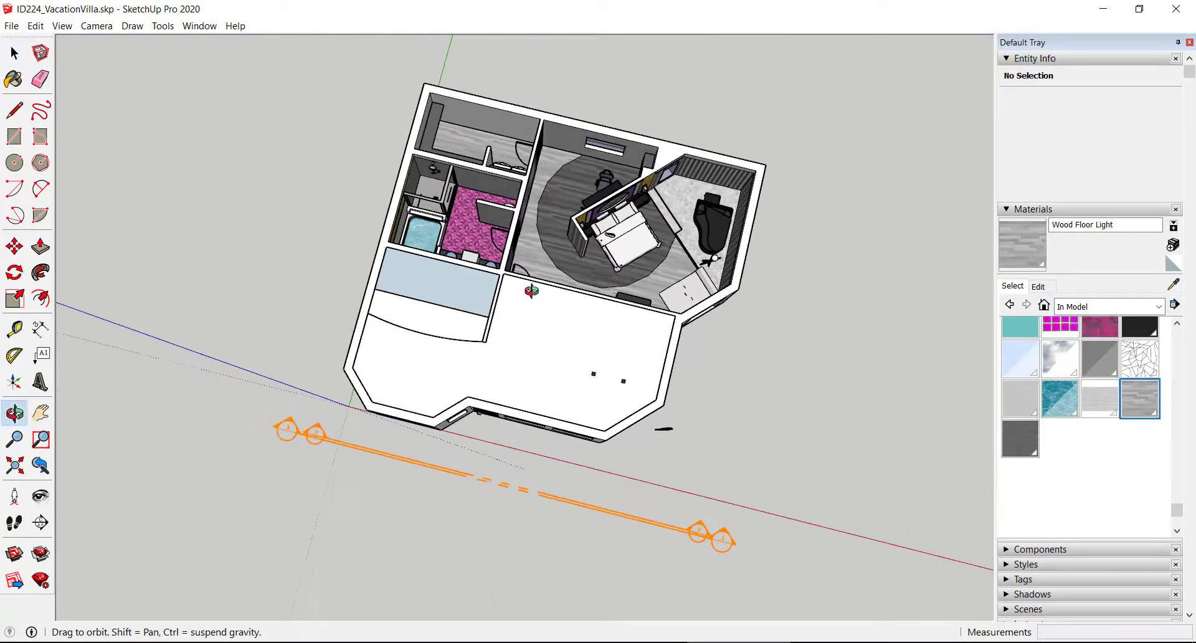
scroll(411, 183, "up", 6)
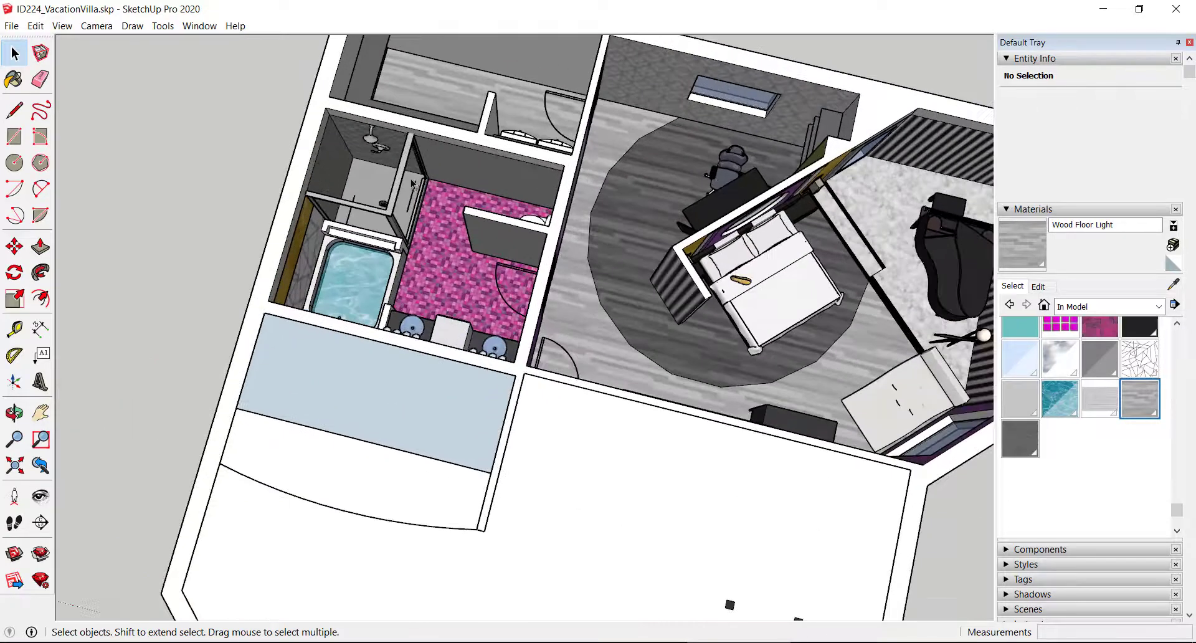
scroll(411, 184, "up", 1)
key("l")
left_click(231, 332)
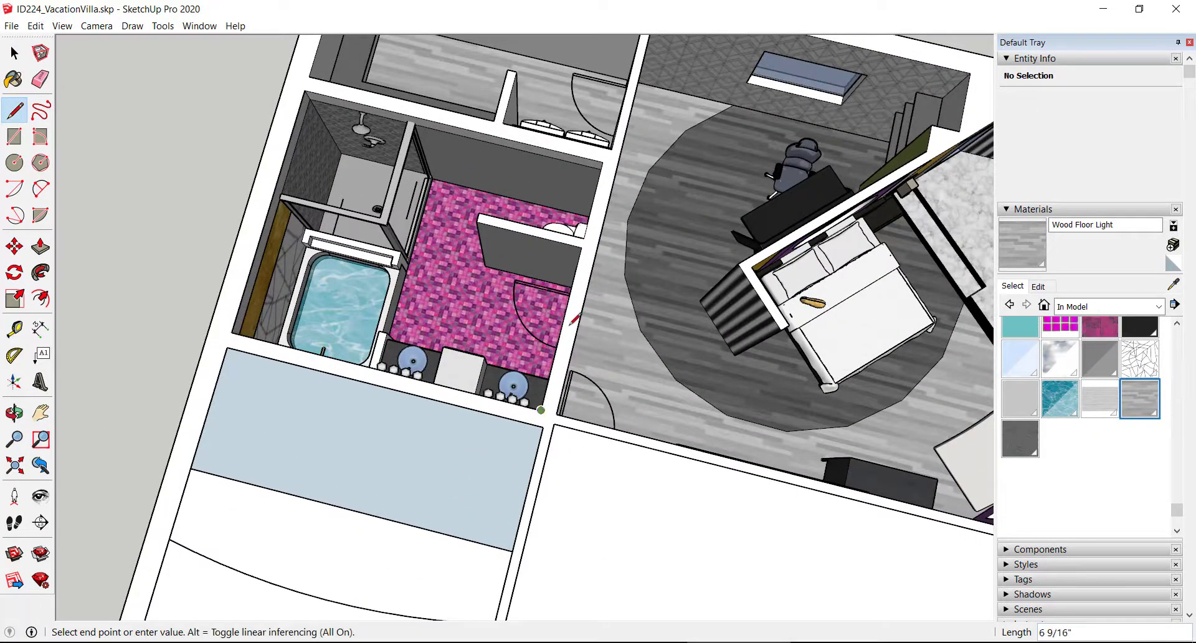
left_click(582, 246)
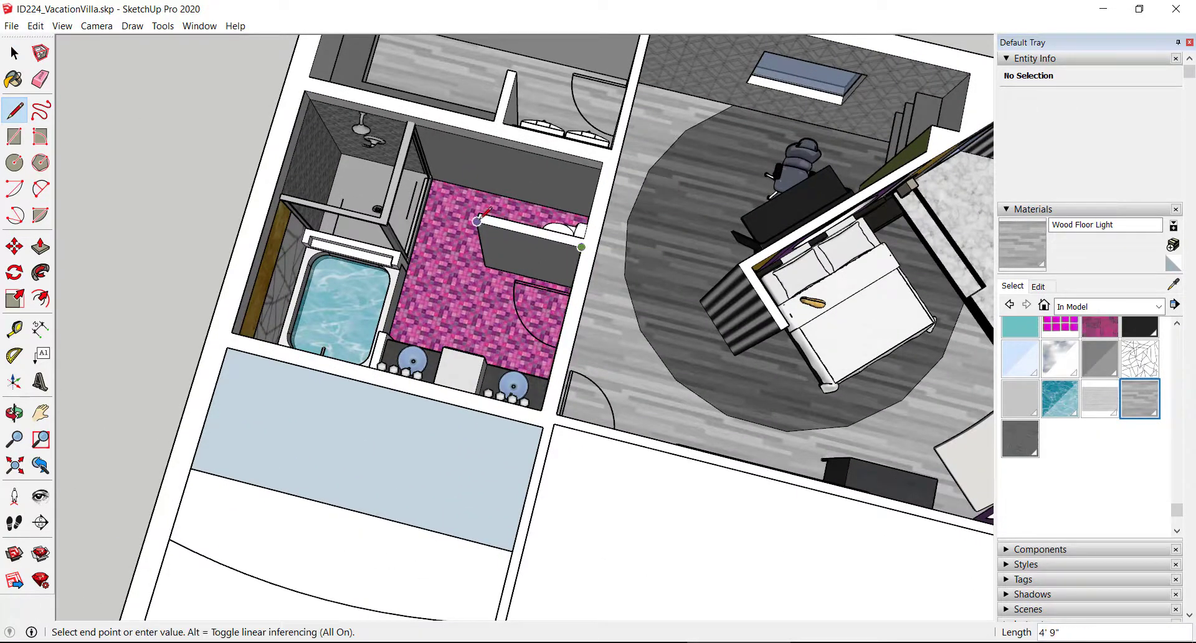
left_click(476, 221)
Step: Continue the lines around the bathroom's short partition and along its back wall to close the ceiling outline
scroll(477, 221, "up", 2)
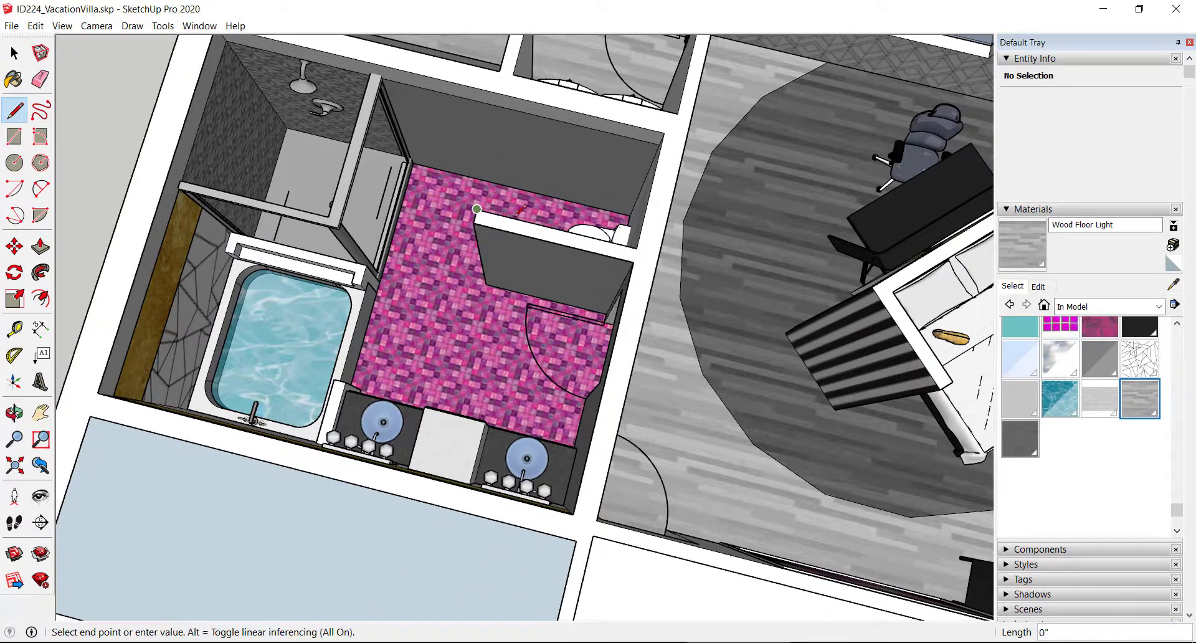
left_click(637, 248)
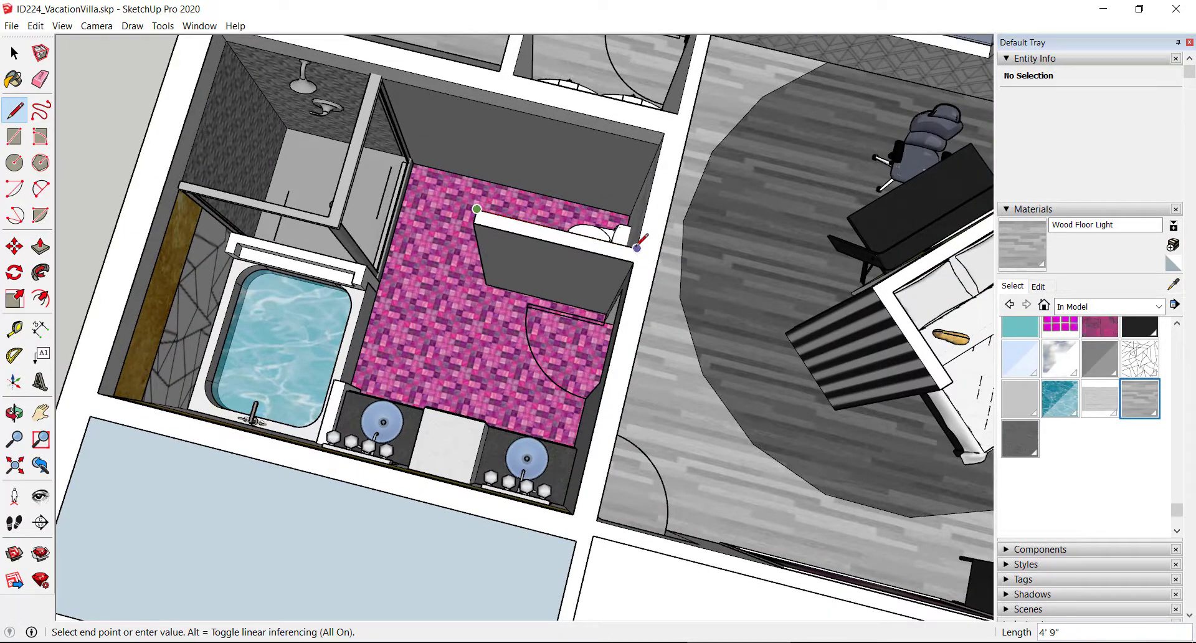
left_click(664, 133)
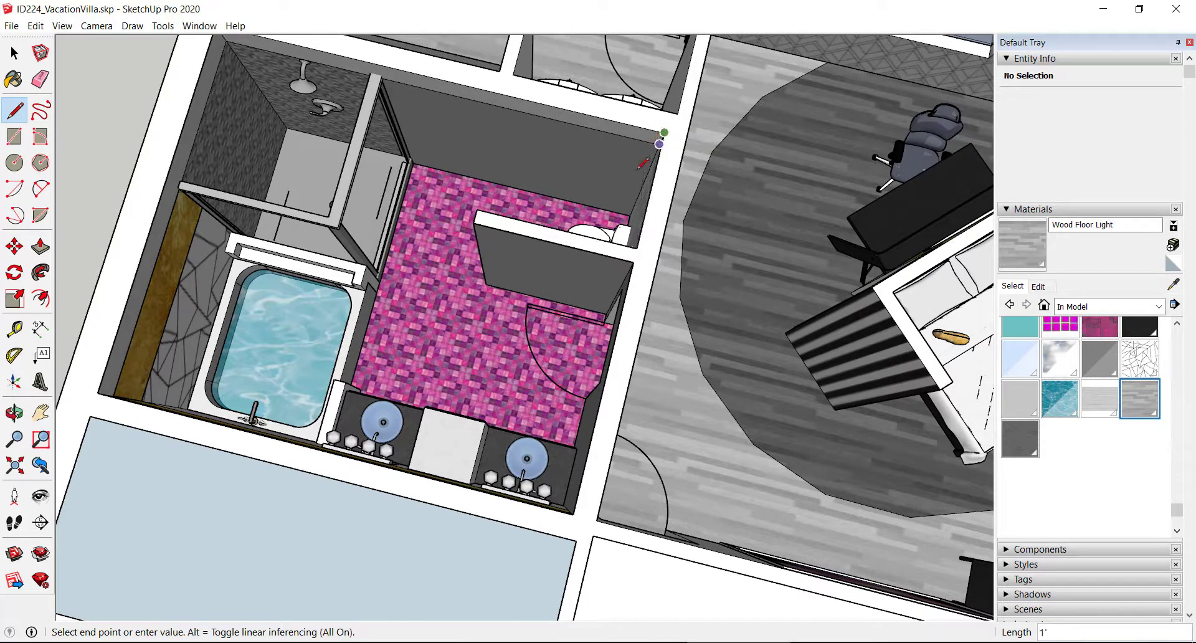
scroll(643, 163, "down", 1)
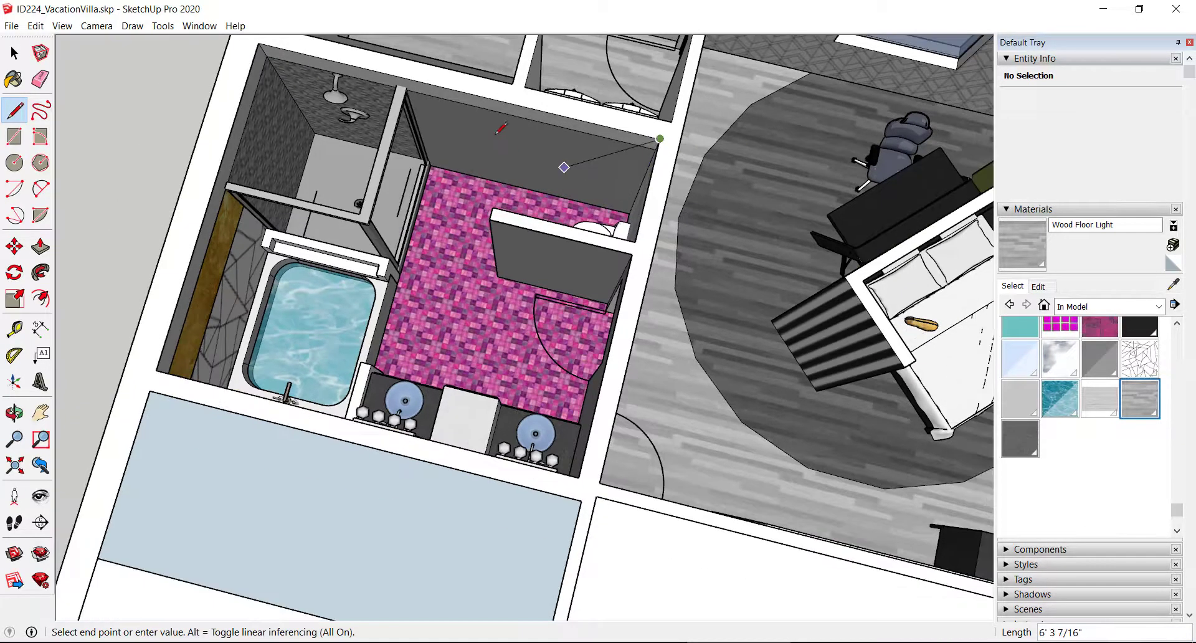
left_click(259, 42)
scroll(454, 240, "up", 5)
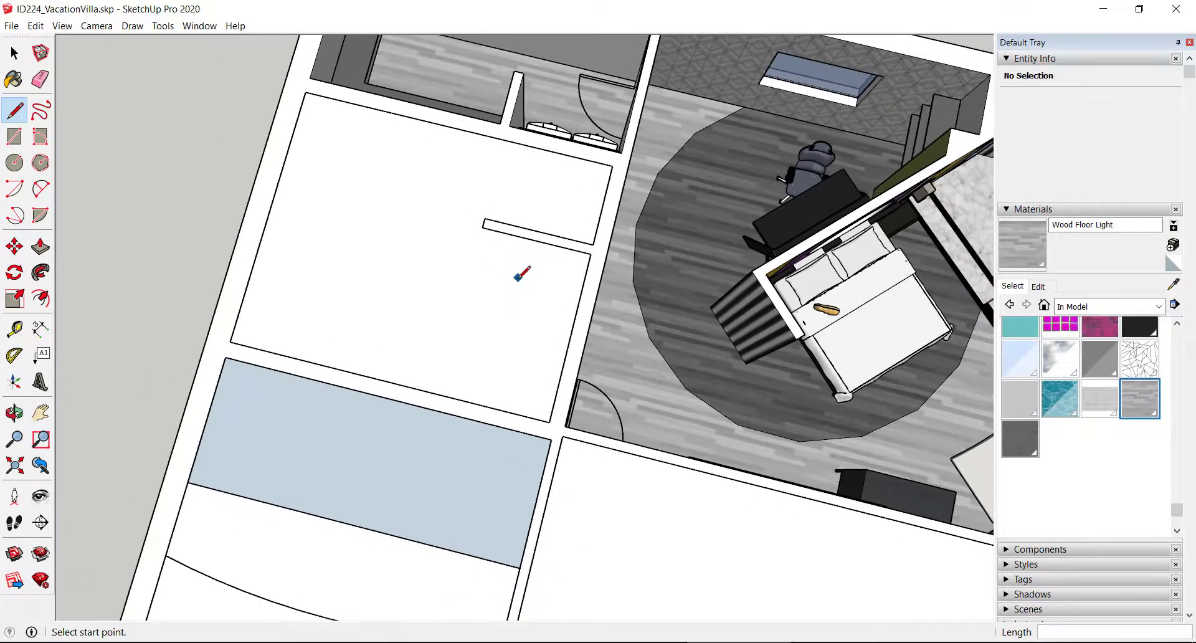
Step: Outline the ceiling of the small room behind the bathroom with lines along its inner wall tops and around its short partition
scroll(516, 279, "down", 4)
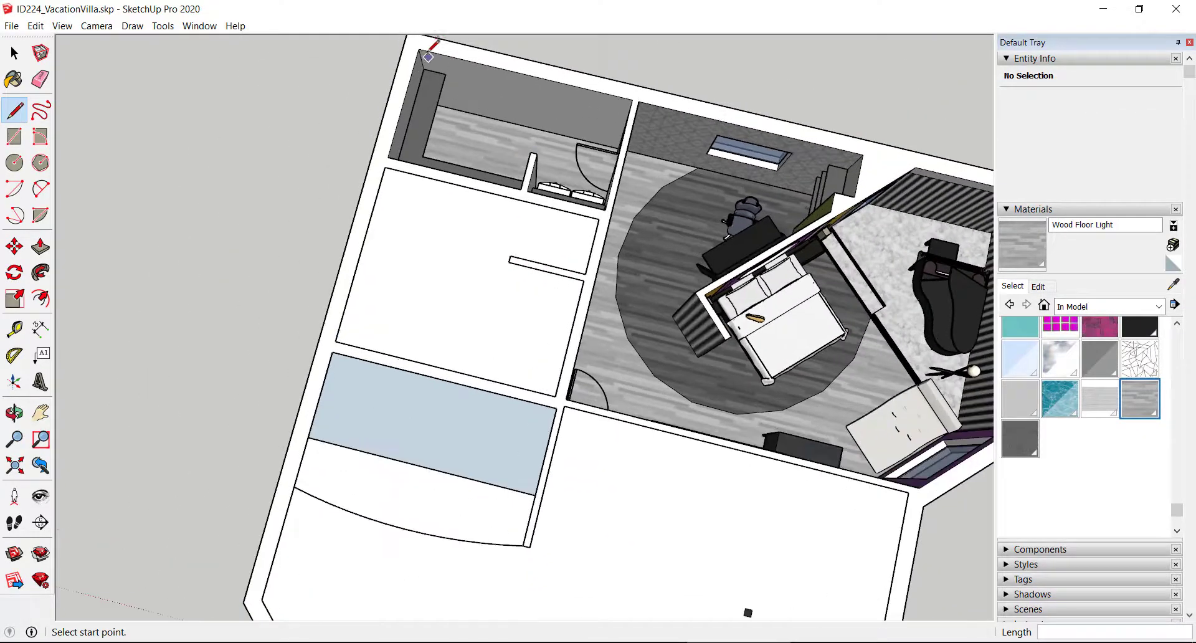
left_click(419, 48)
left_click(388, 156)
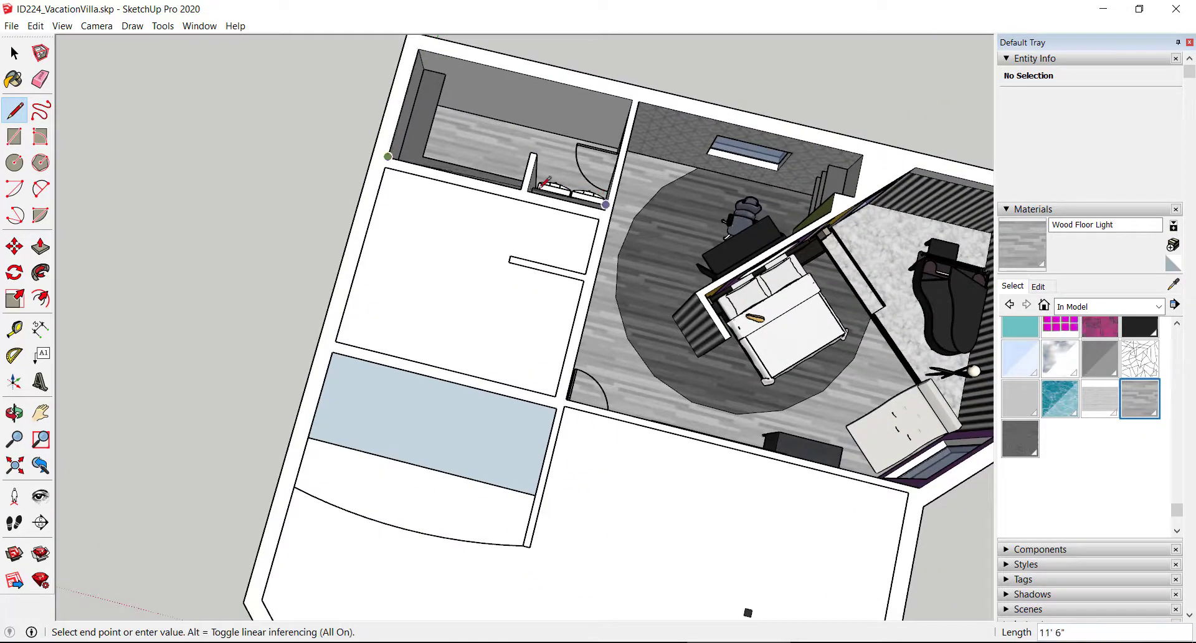
left_click(520, 188)
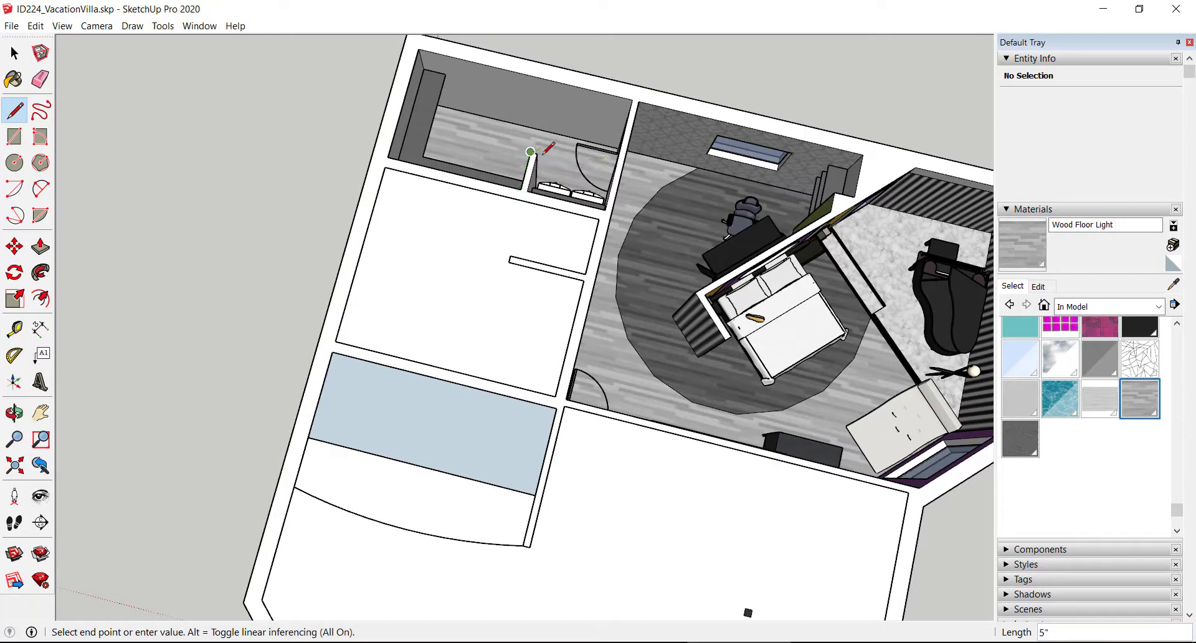
left_click(537, 153)
scroll(546, 148, "up", 3)
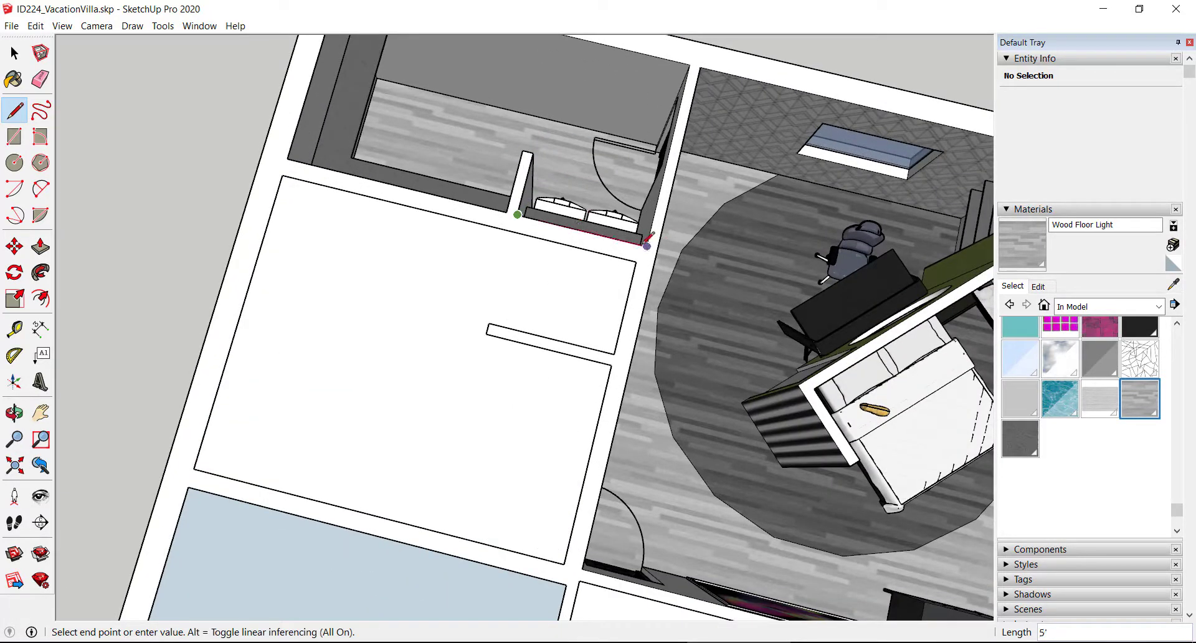
scroll(685, 212, "down", 1)
scroll(689, 206, "down", 1)
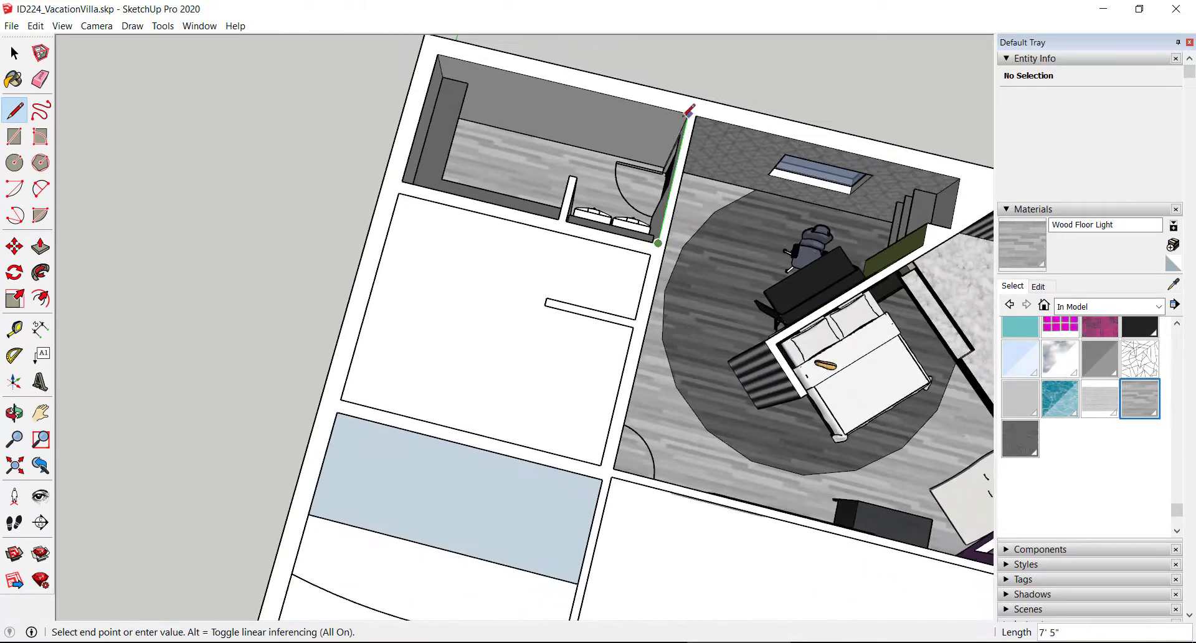
left_click(688, 114)
left_click(441, 54)
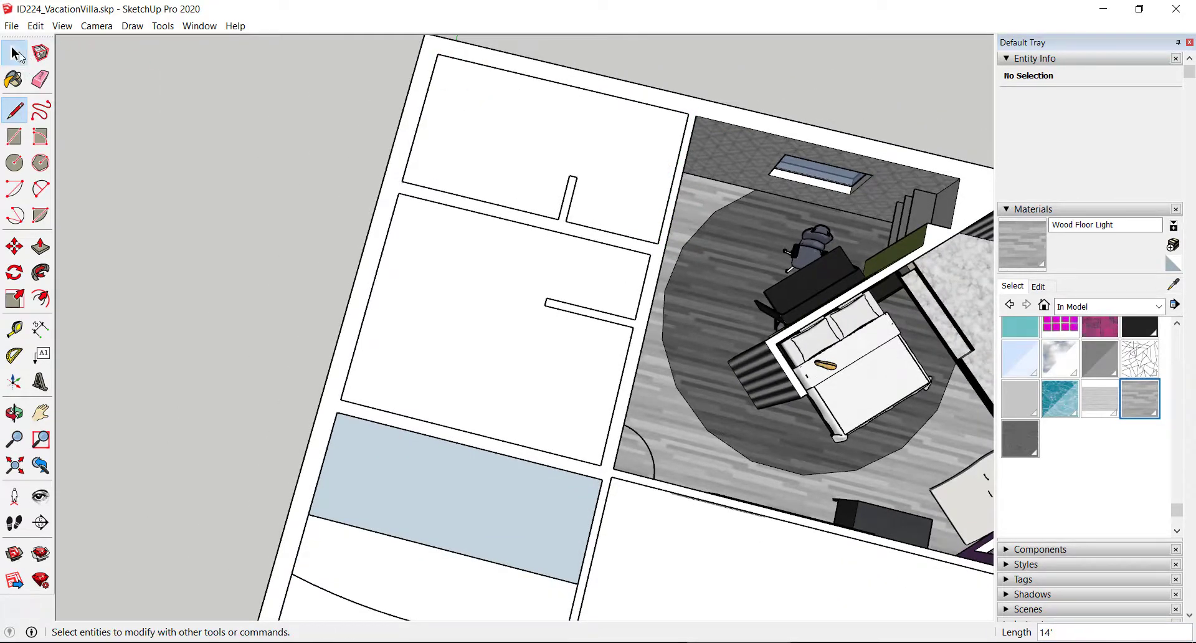
left_click(20, 57)
Step: Start the bedroom ceiling outline with lines along the inner wall tops, from the window-wall corner past the angled window to the far back corner
left_click(20, 113)
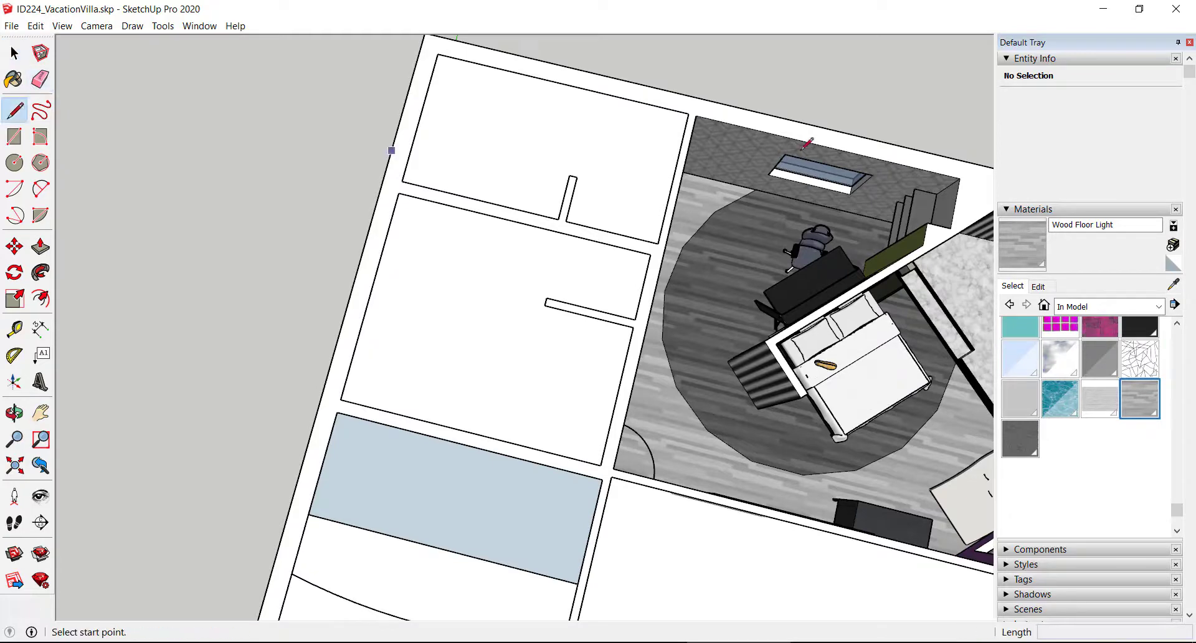
left_click(695, 115)
left_click(614, 468)
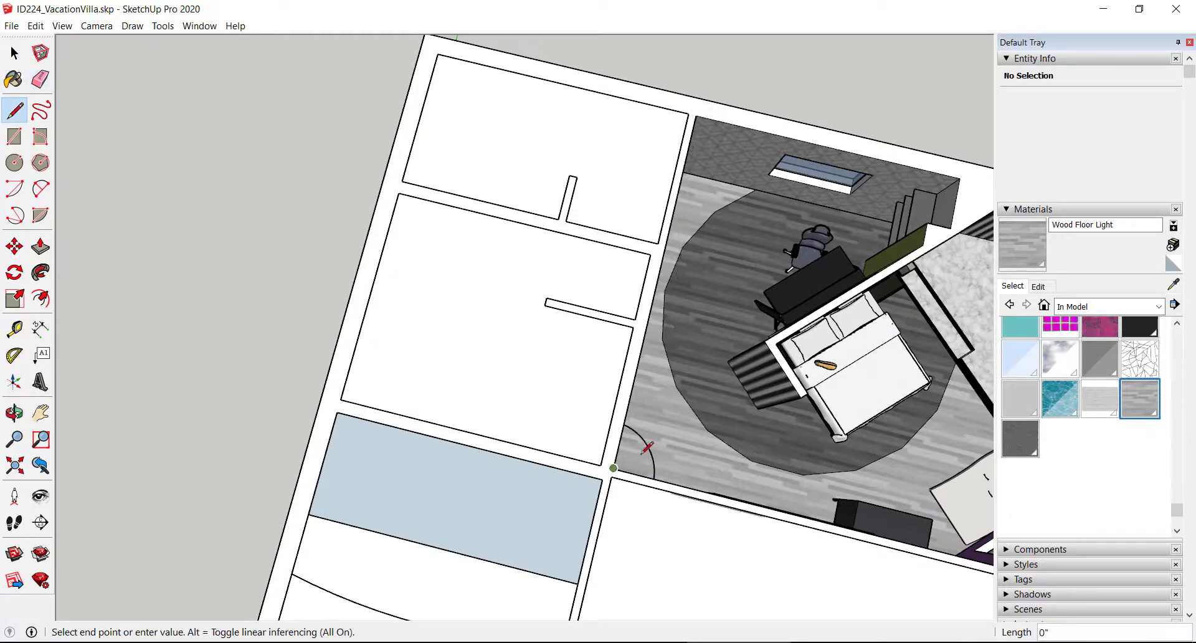
scroll(654, 433, "down", 3)
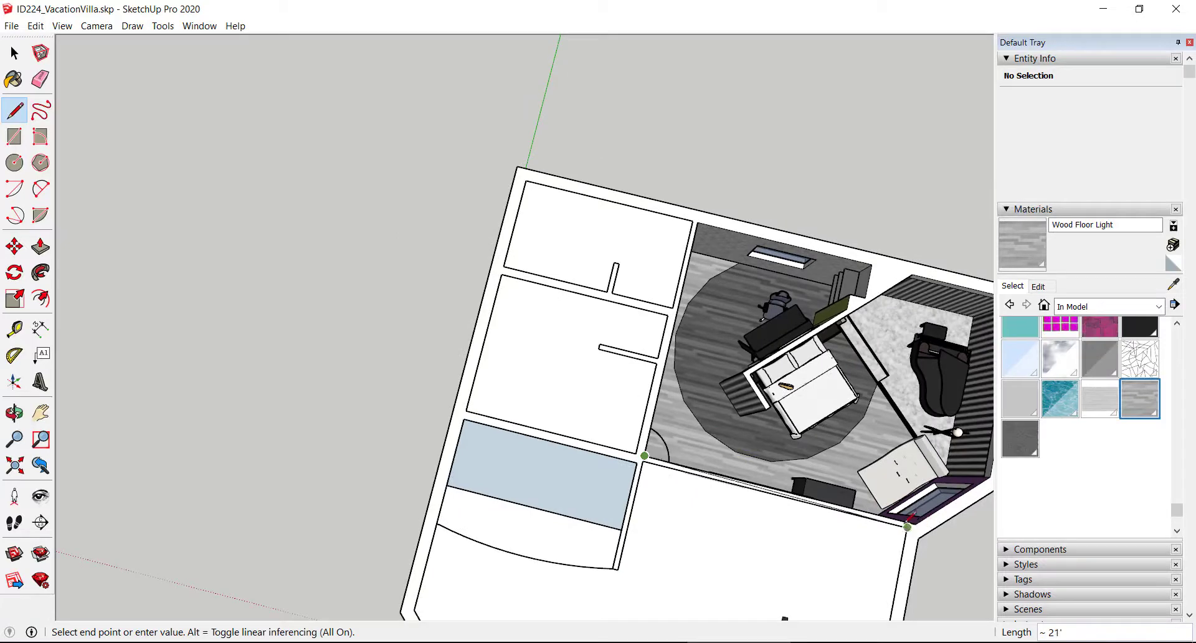
scroll(914, 502, "down", 2)
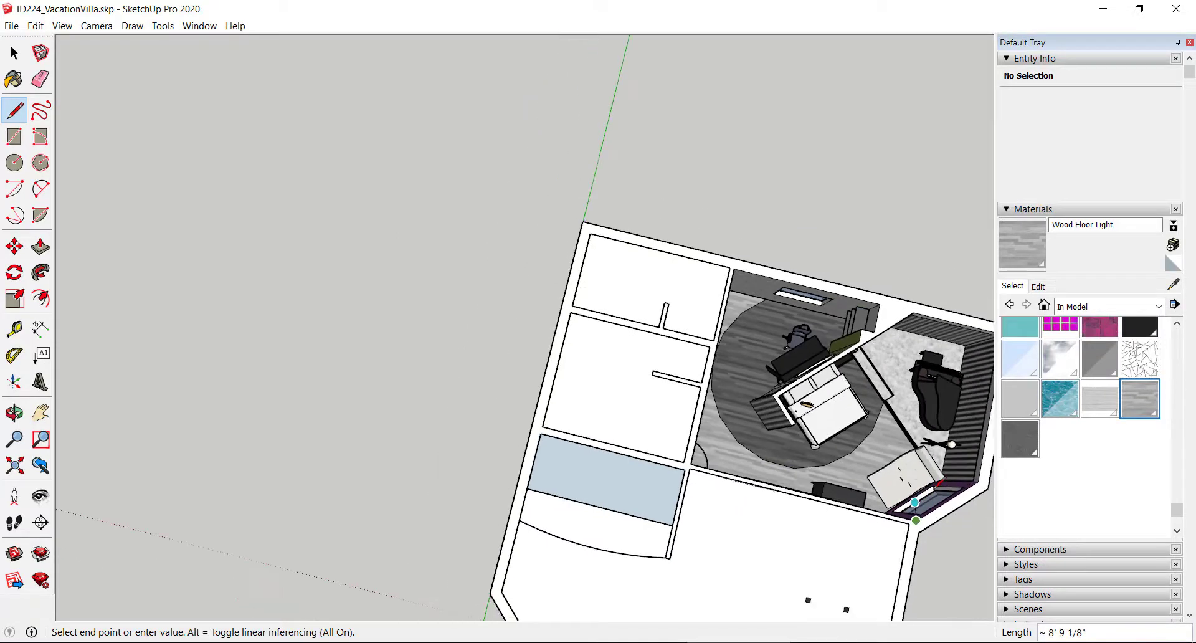
scroll(826, 414, "down", 3)
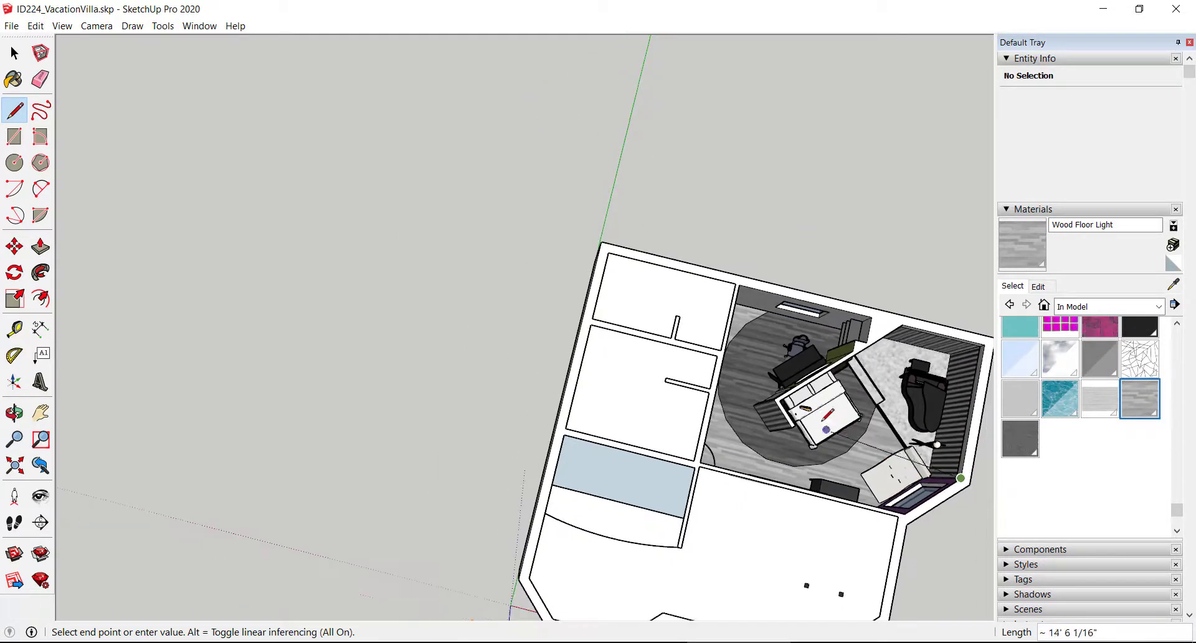
scroll(959, 356, "up", 3)
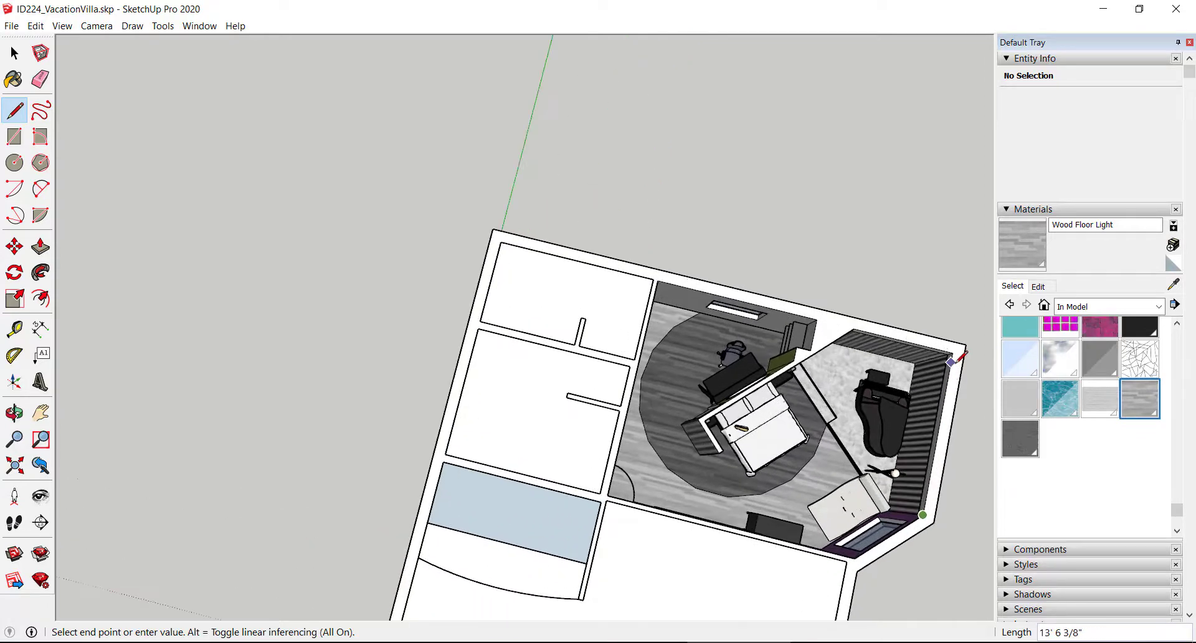
left_click(953, 352)
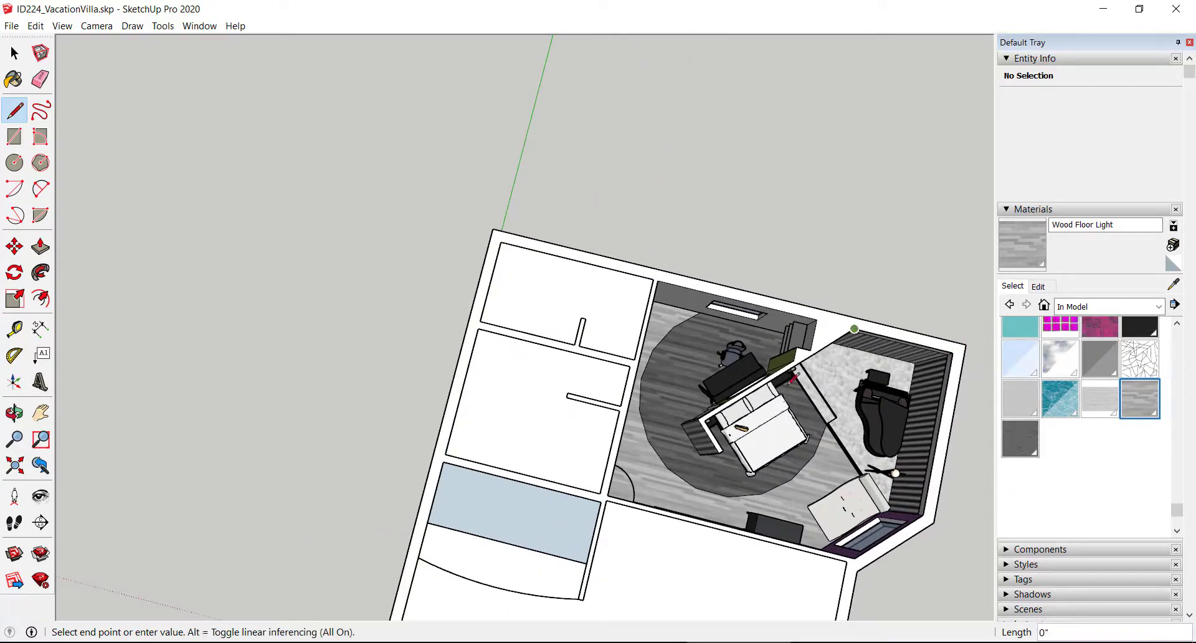
Step: Continue the bedroom ceiling outline around the slanted headboard partition and its short return, past the closet notch, and close it along the window wall
scroll(693, 411, "up", 4)
left_click(690, 413)
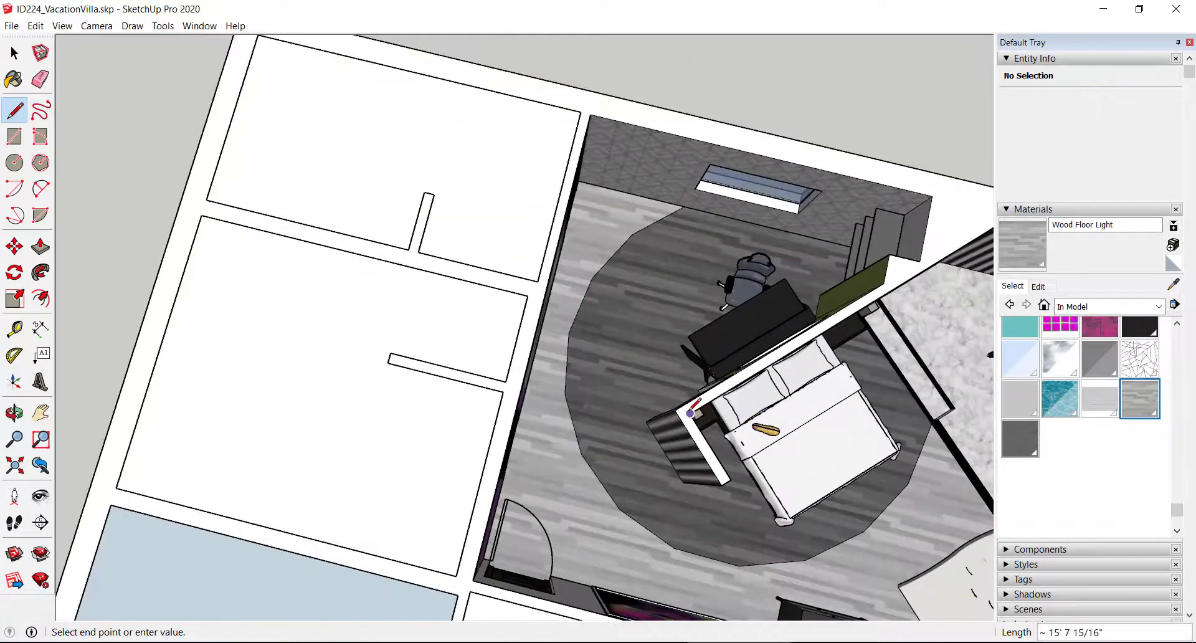
left_click(731, 480)
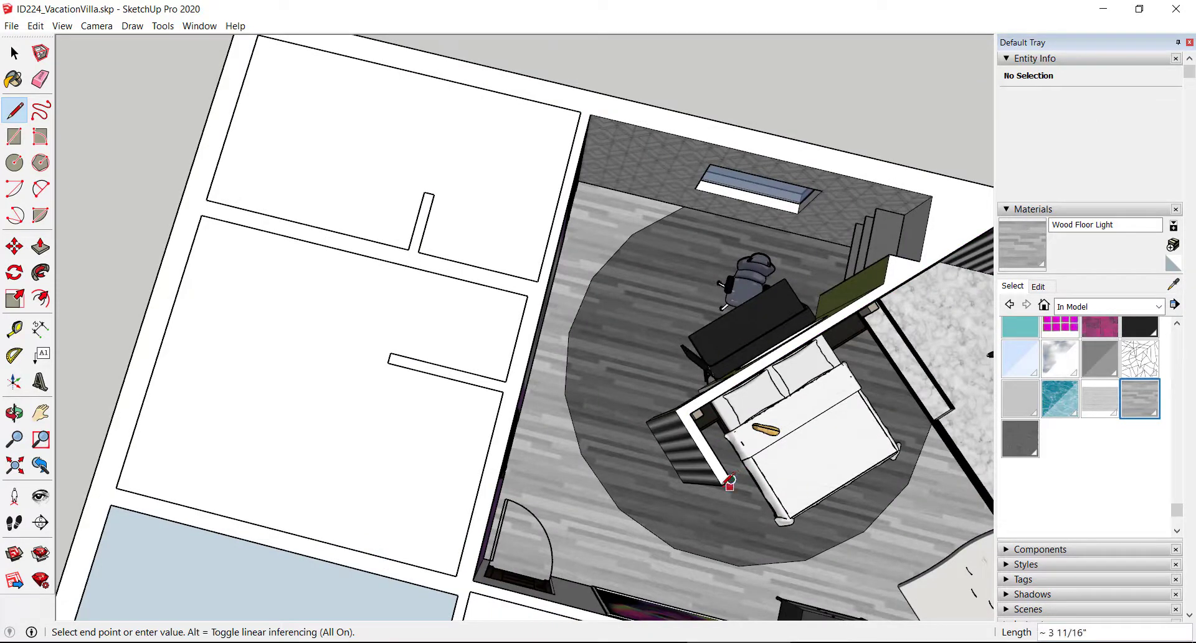
left_click(675, 410)
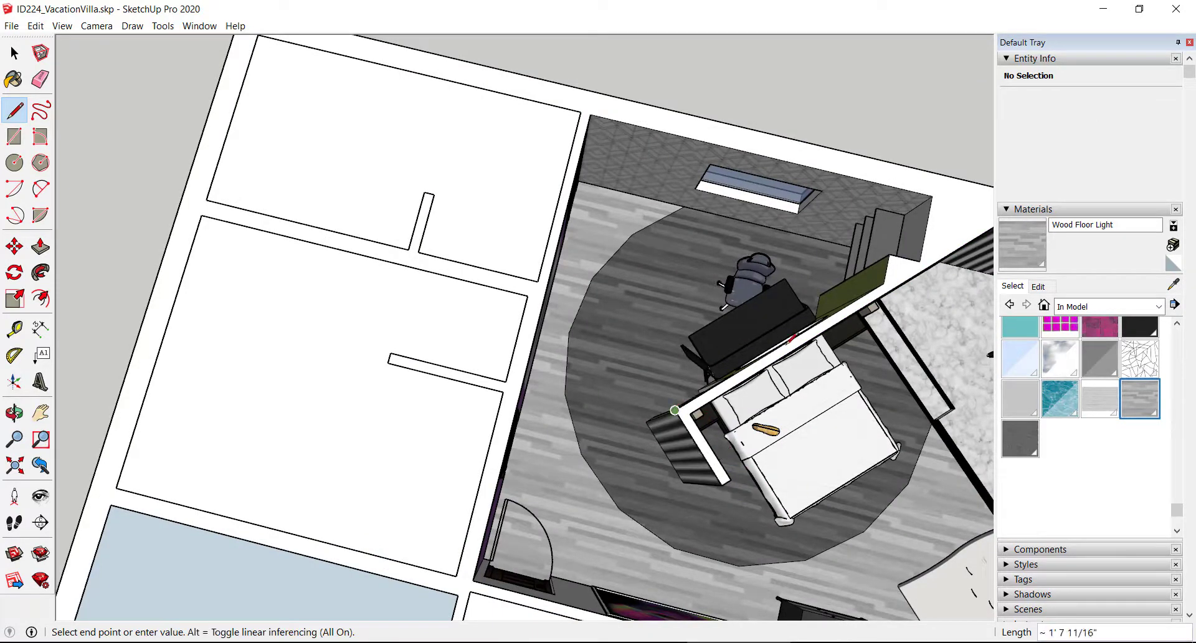
left_click(878, 286)
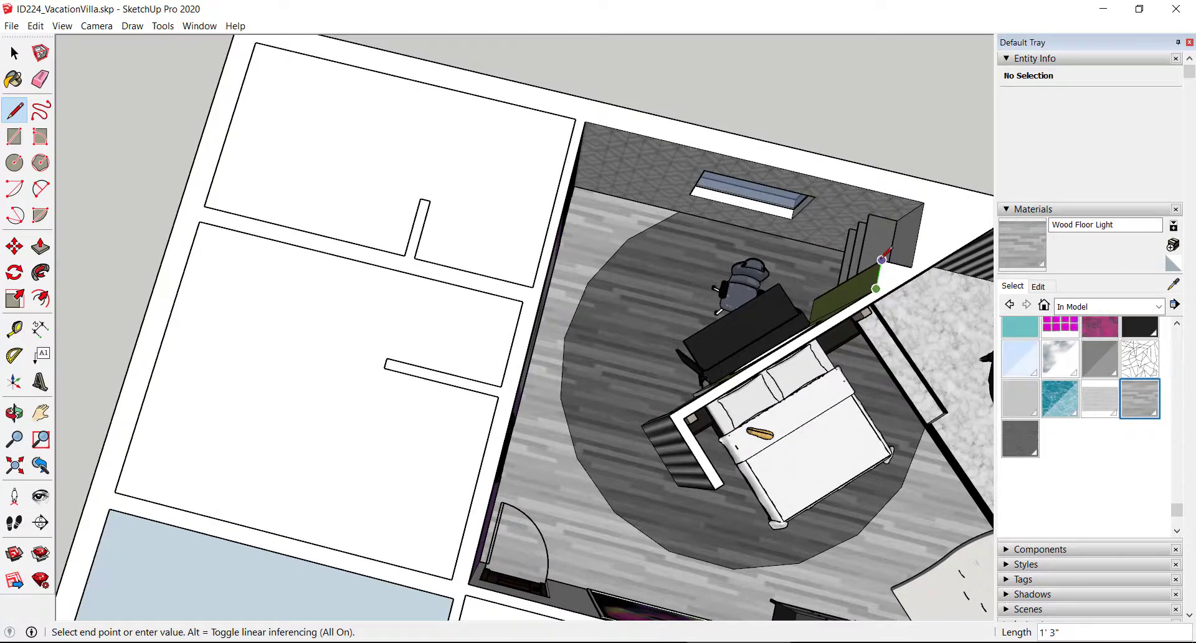
left_click(911, 267)
left_click(585, 122)
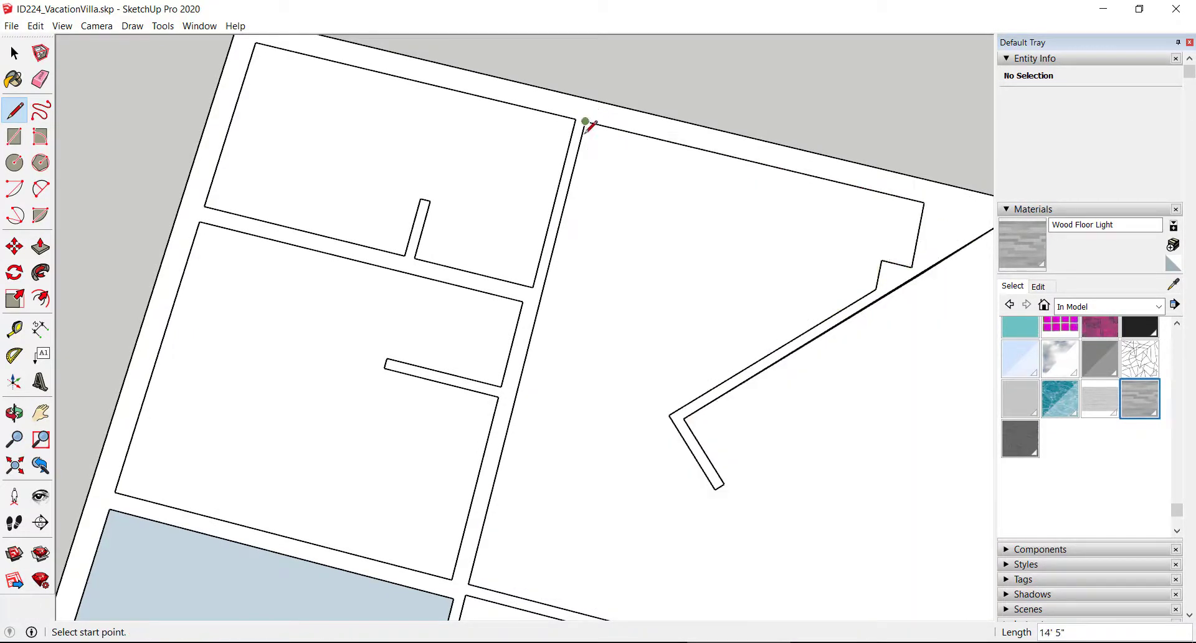
Step: Place a horizontal section plane on the villa's ceiling, keeping the default name Section 4 and symbol 4
scroll(648, 340, "down", 6)
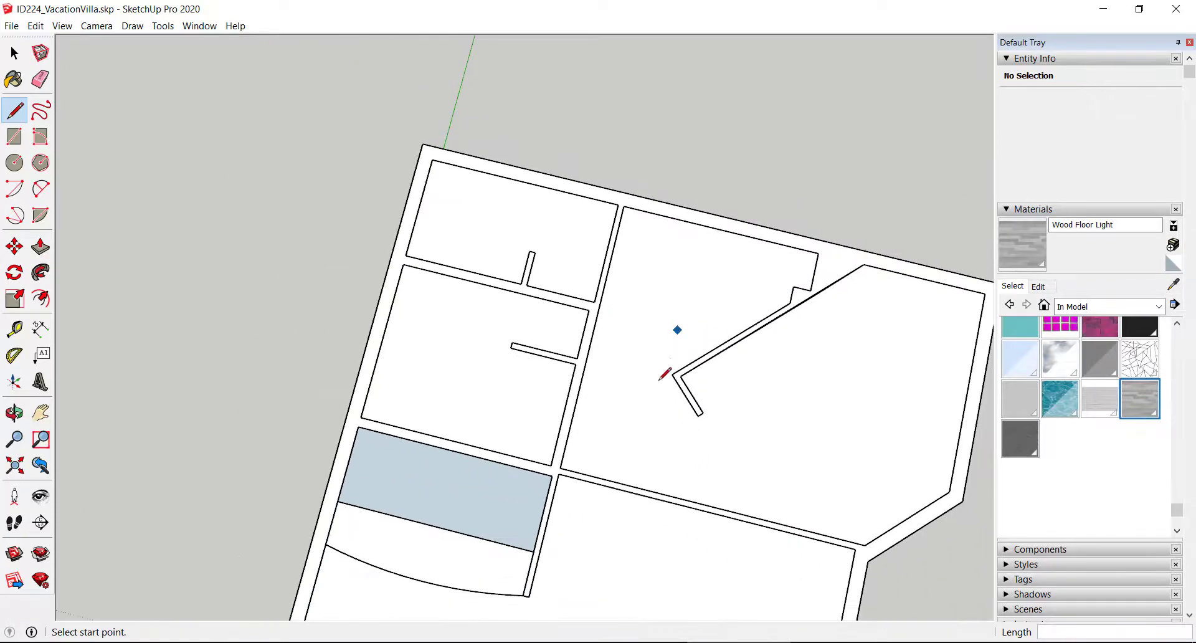
middle_click_drag(664, 374, 704, 159)
left_click(14, 54)
scroll(593, 382, "down", 1)
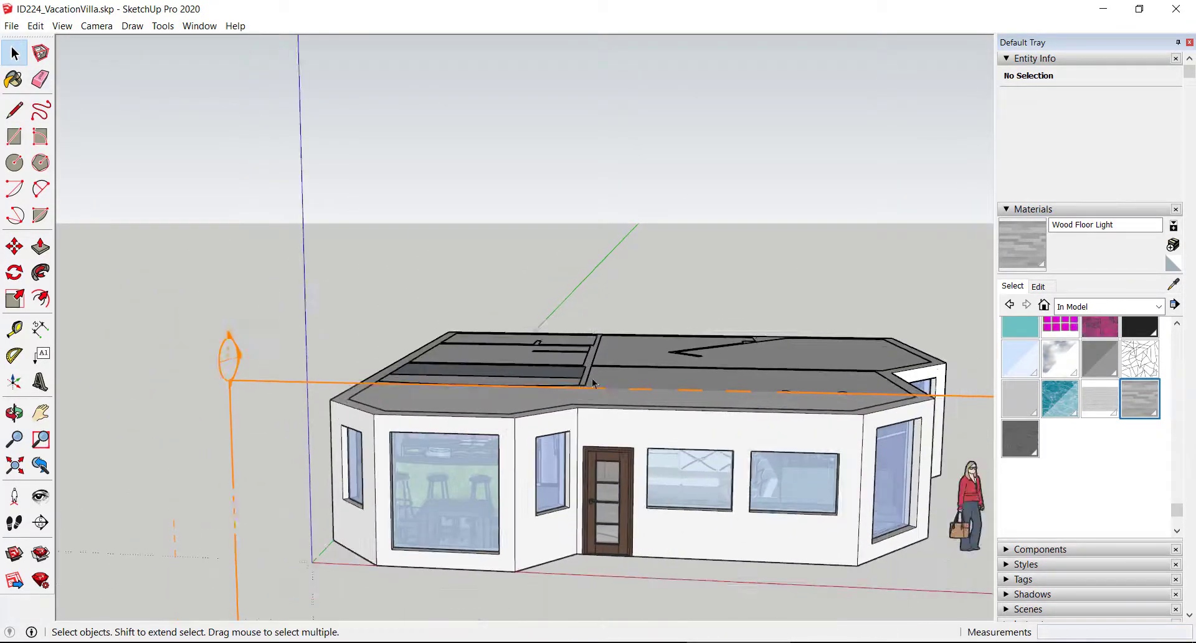
scroll(592, 382, "down", 2)
middle_click_drag(593, 381, 604, 598)
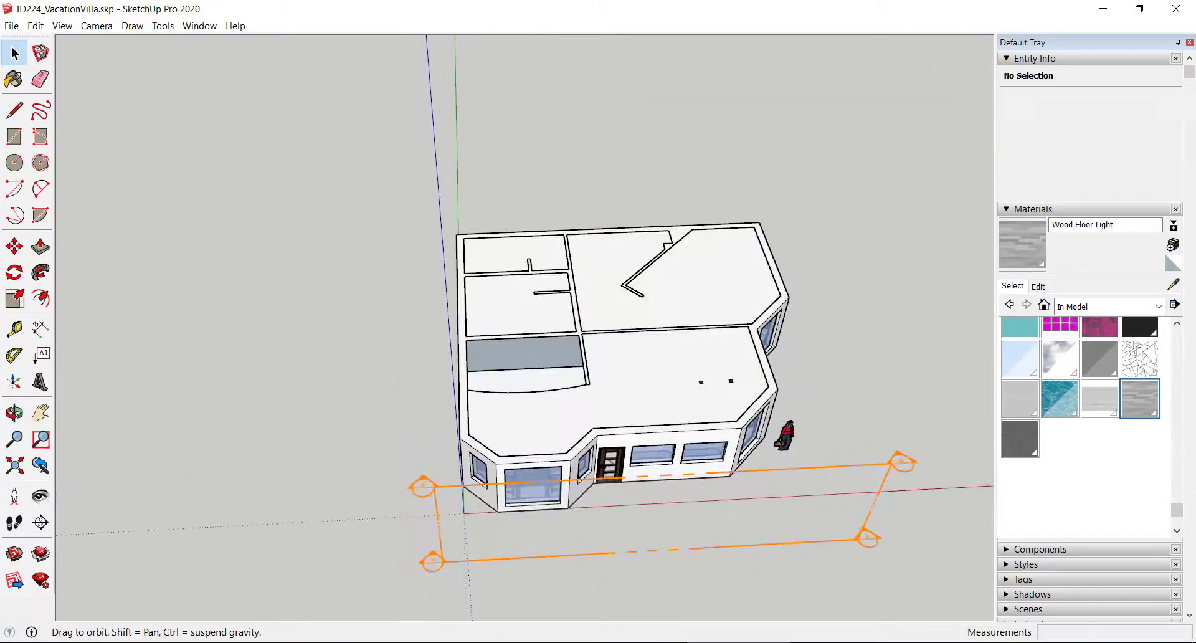
left_click(40, 522)
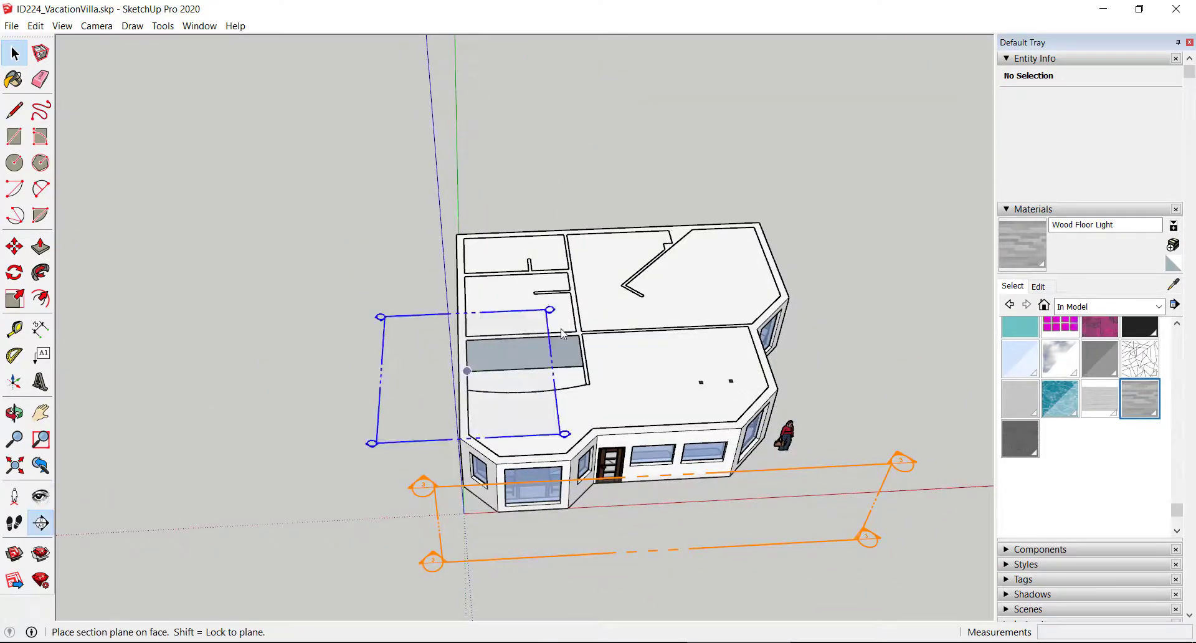
left_click(619, 328)
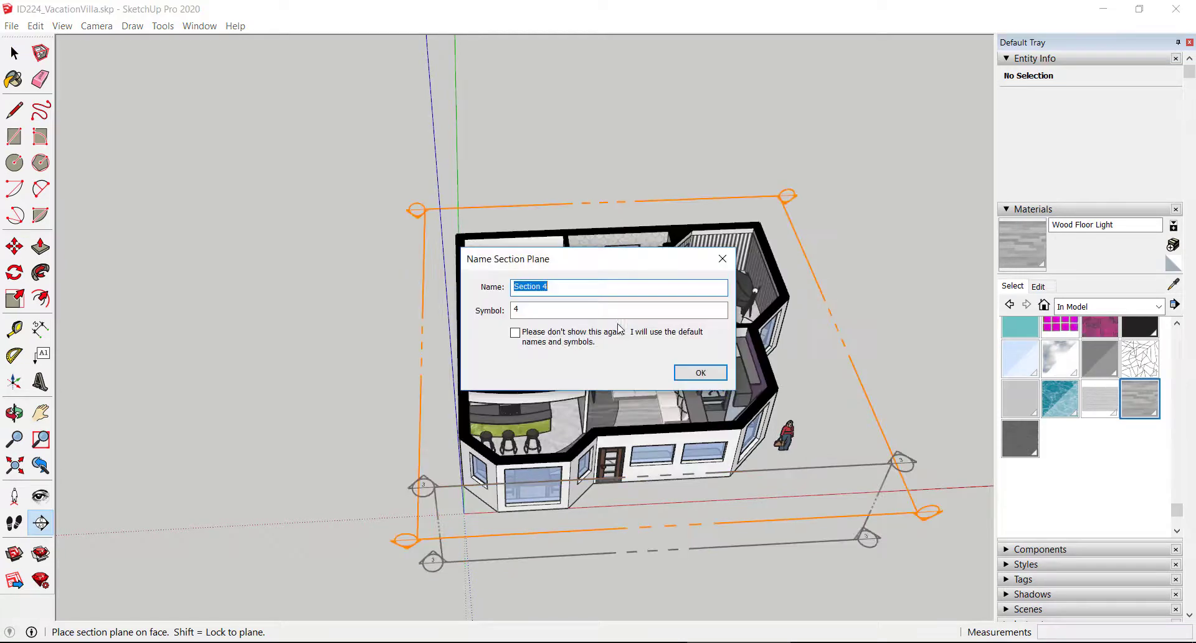
left_click(701, 375)
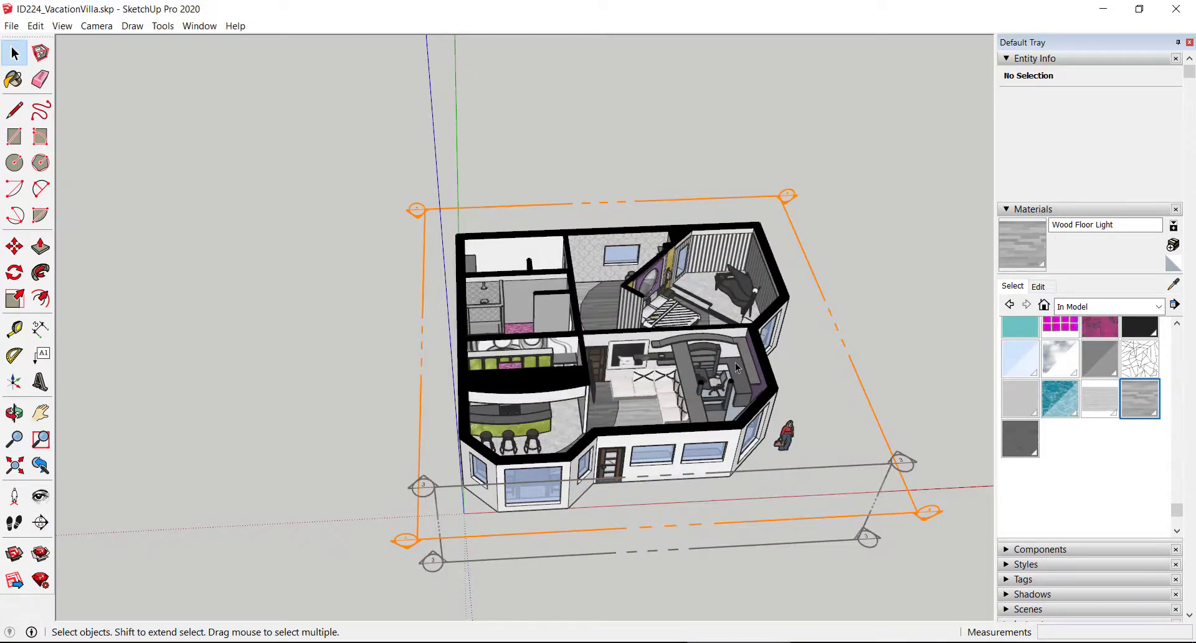
left_click(476, 209)
left_click(15, 247)
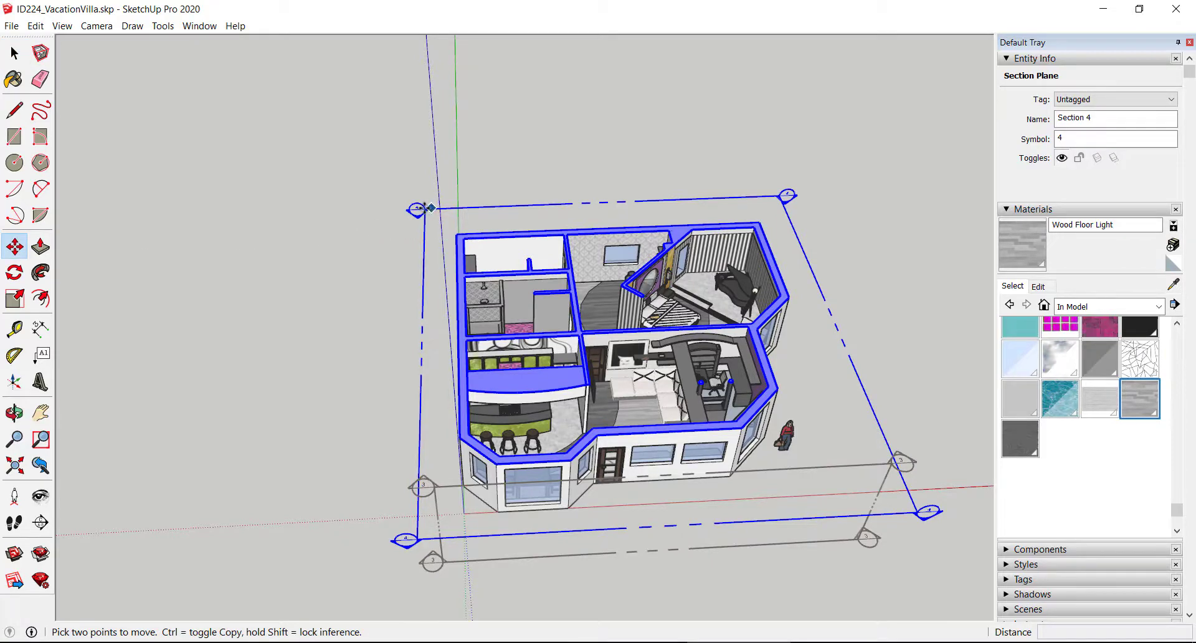
left_click(14, 54)
left_click(374, 175)
Step: Examine the sectioned rooms from above and at an angle, and review the display options for section planes, cuts and fill
middle_click_drag(835, 269, 731, 634)
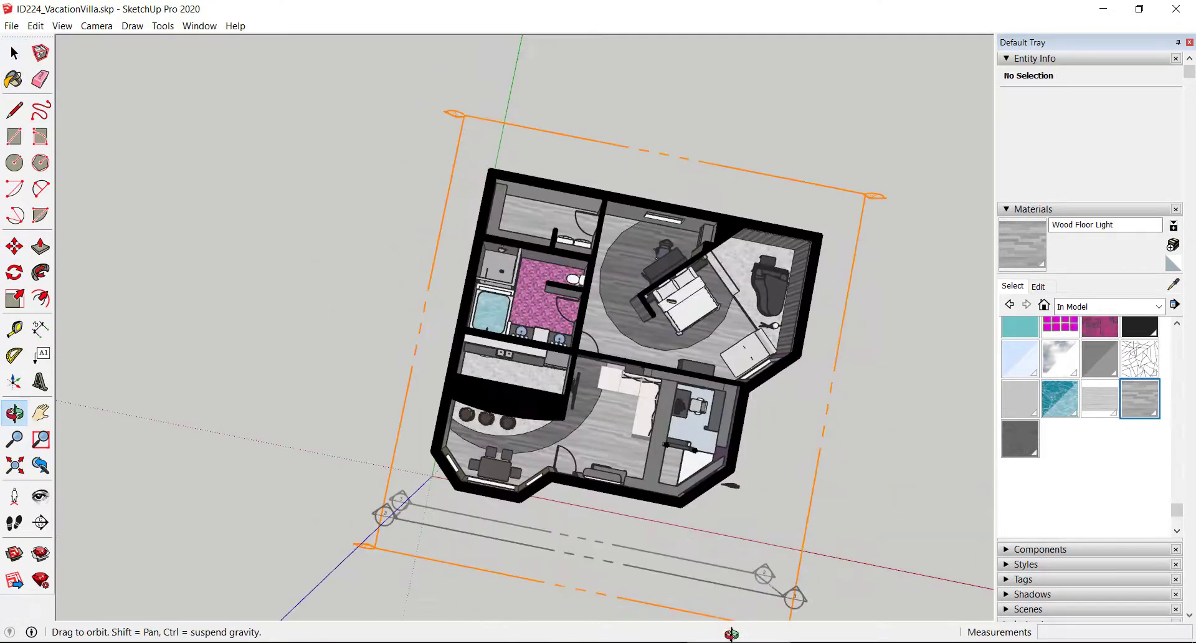
scroll(455, 383, "up", 4)
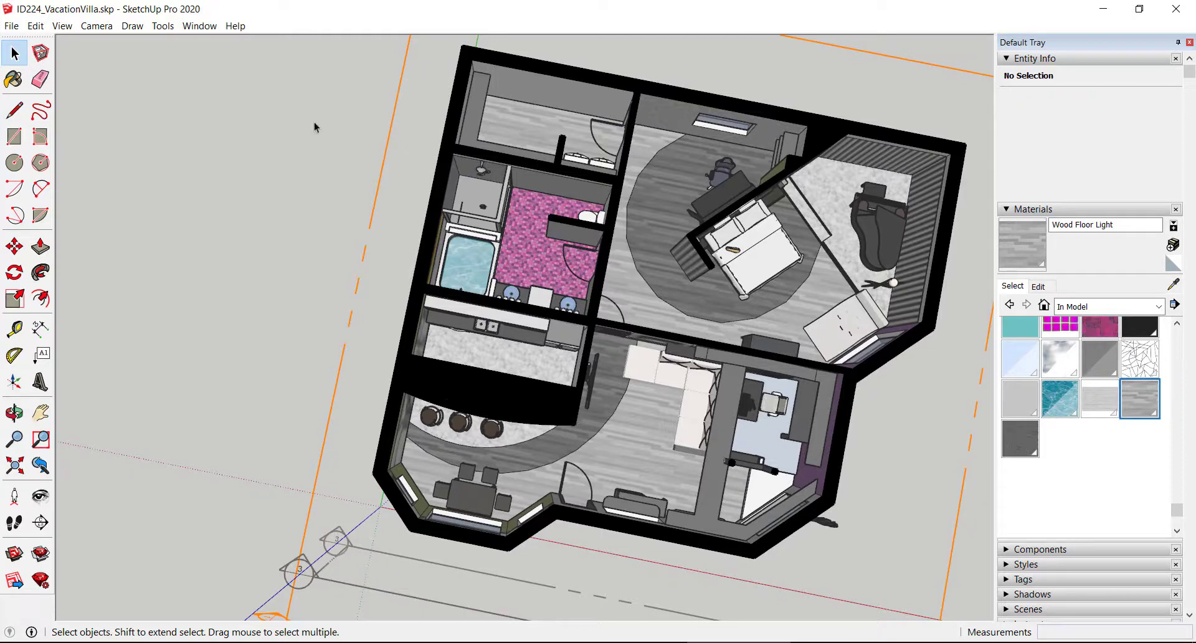
left_click(62, 26)
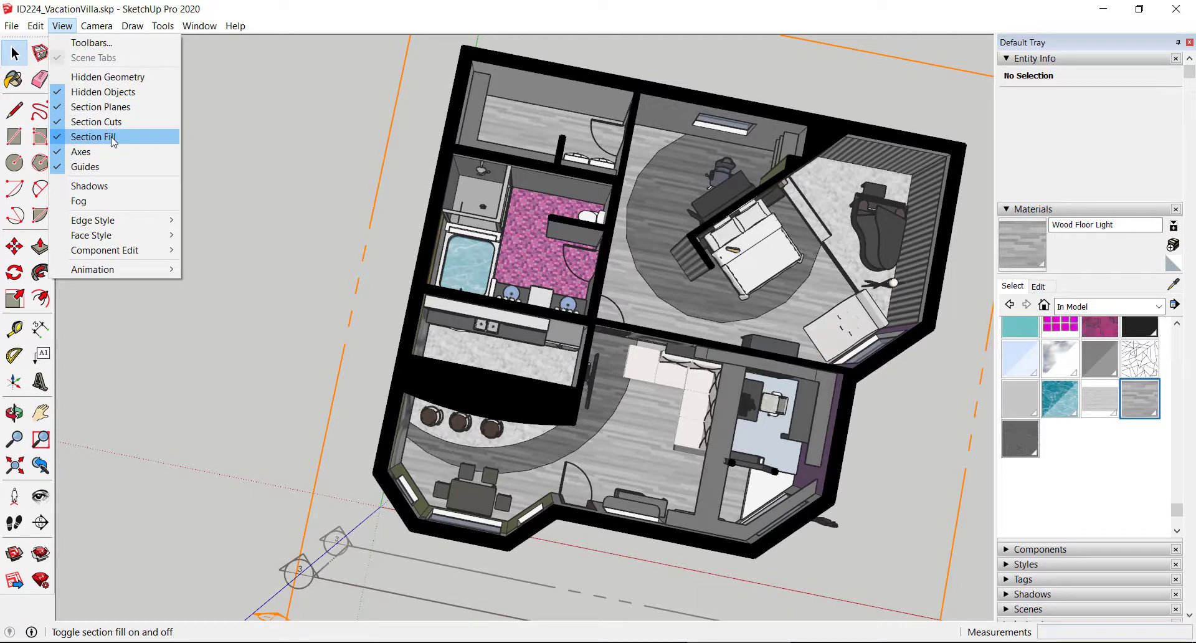
mouse_move(145, 222)
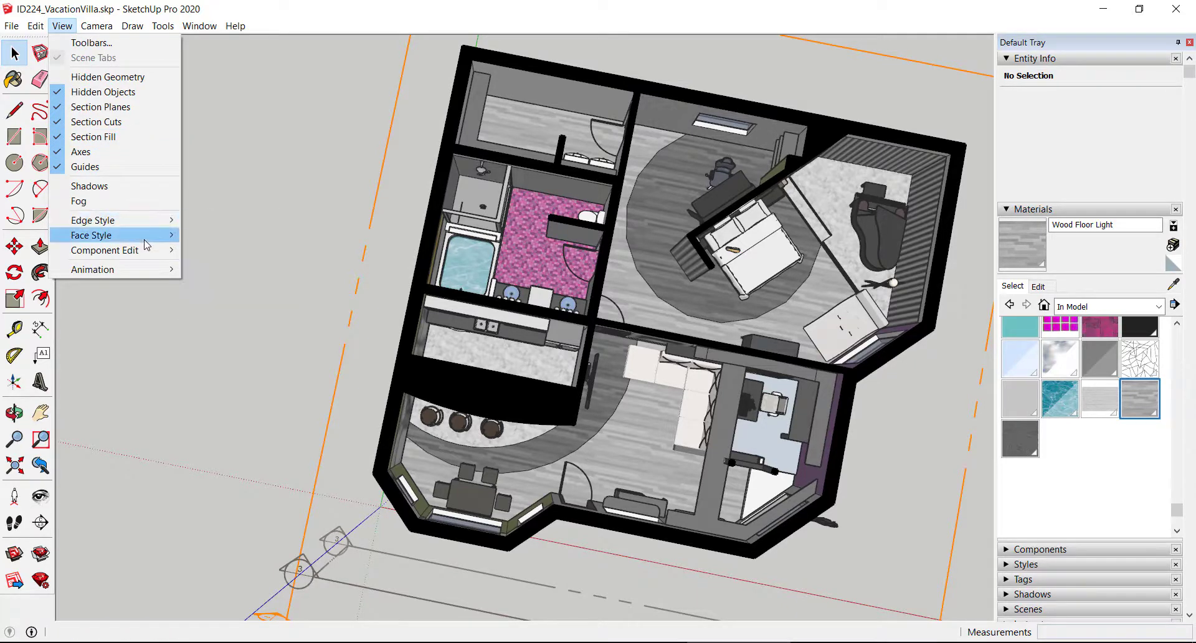
mouse_move(147, 244)
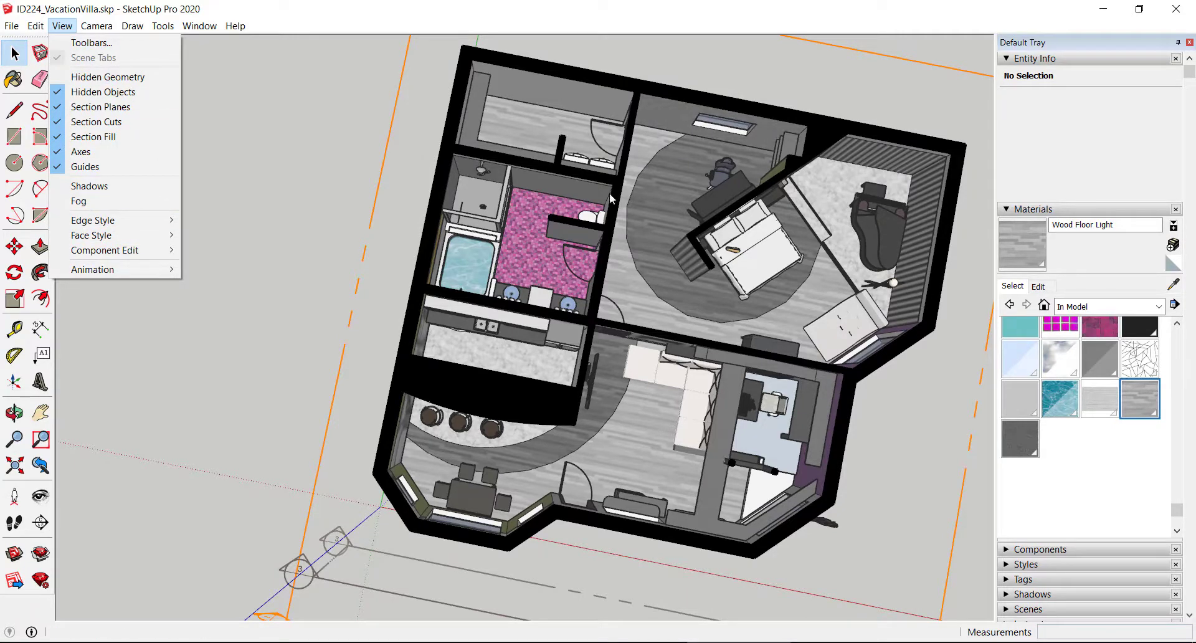
left_click(303, 168)
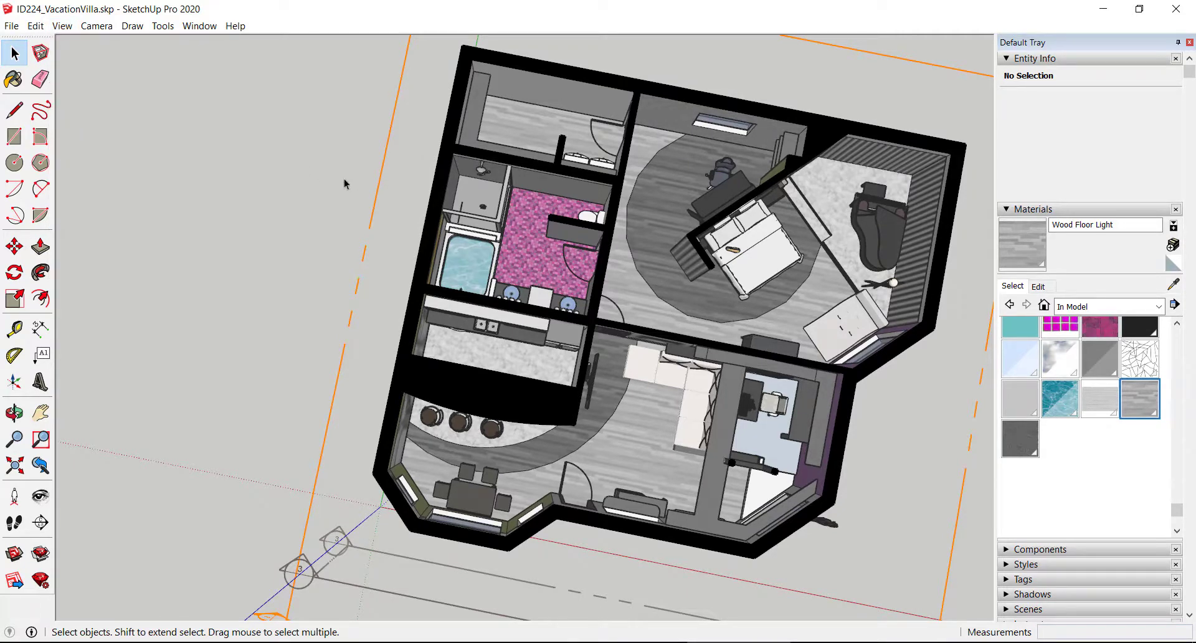
middle_click_drag(391, 214, 408, 143)
scroll(366, 436, "up", 3)
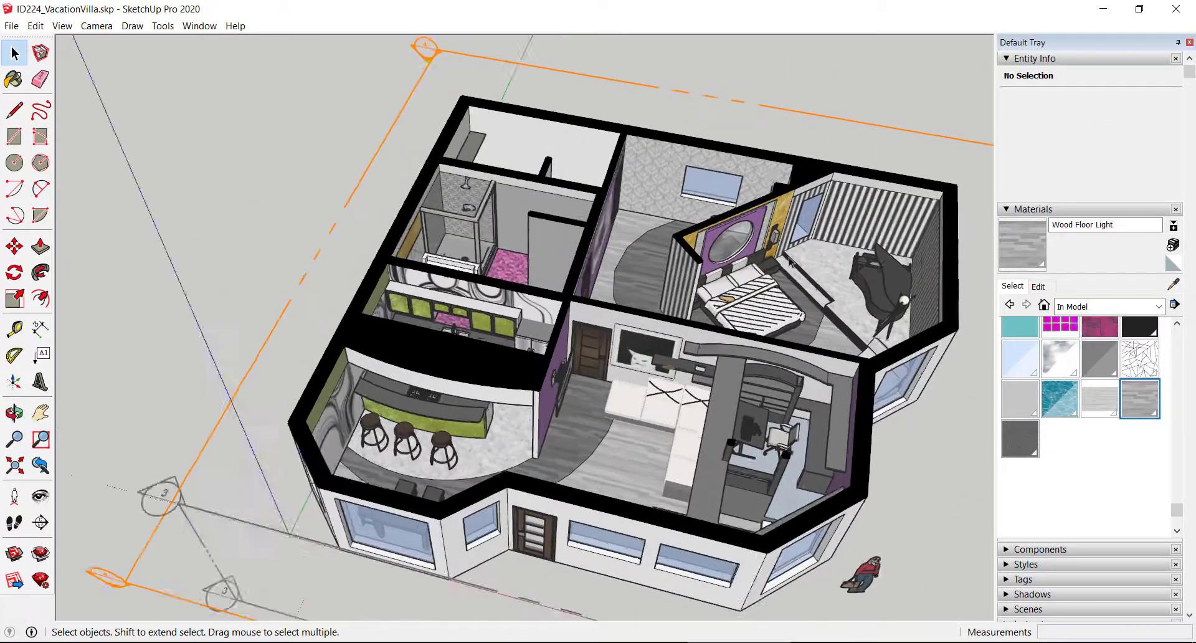
middle_click_drag(531, 426, 637, 446)
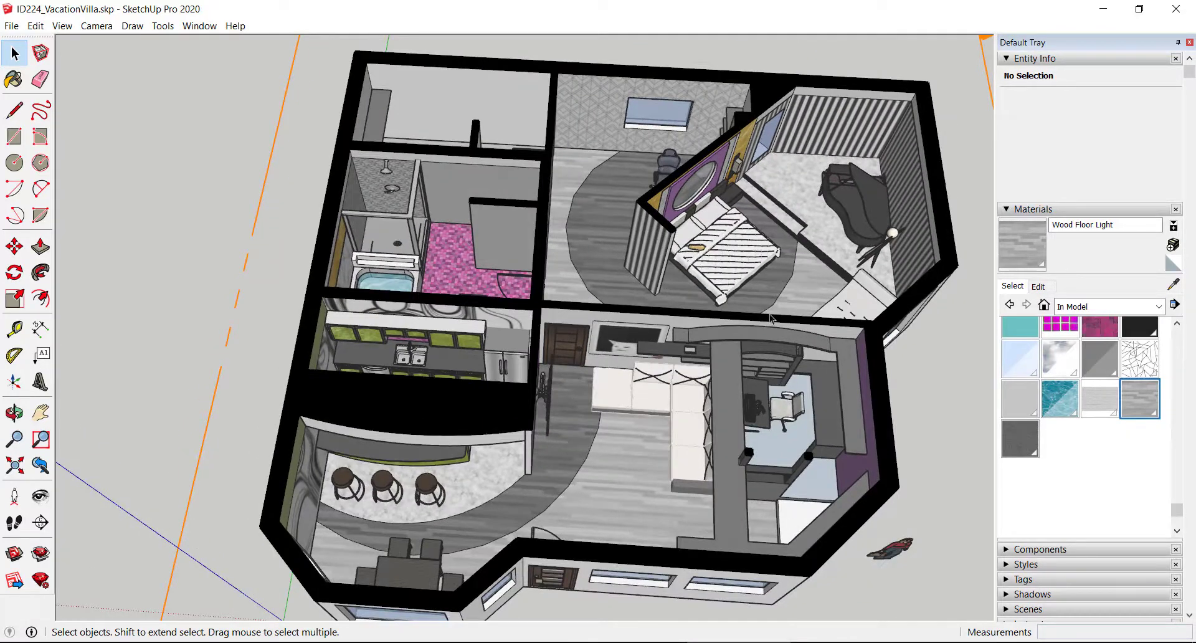